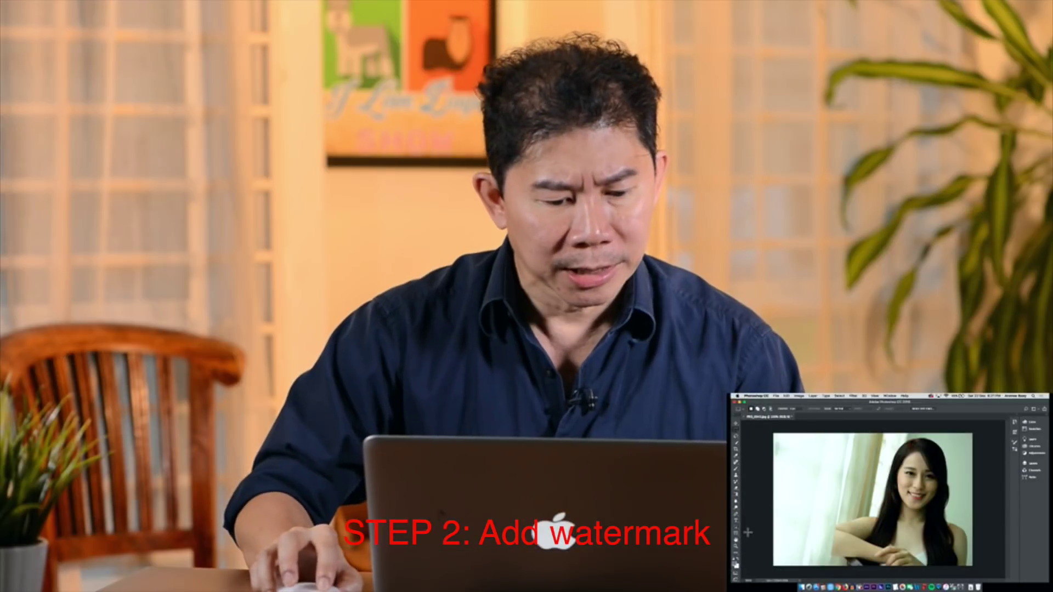
- Set the foreground colour to near-black 010101 for the watermark text
left_click(737, 524)
left_click(735, 565)
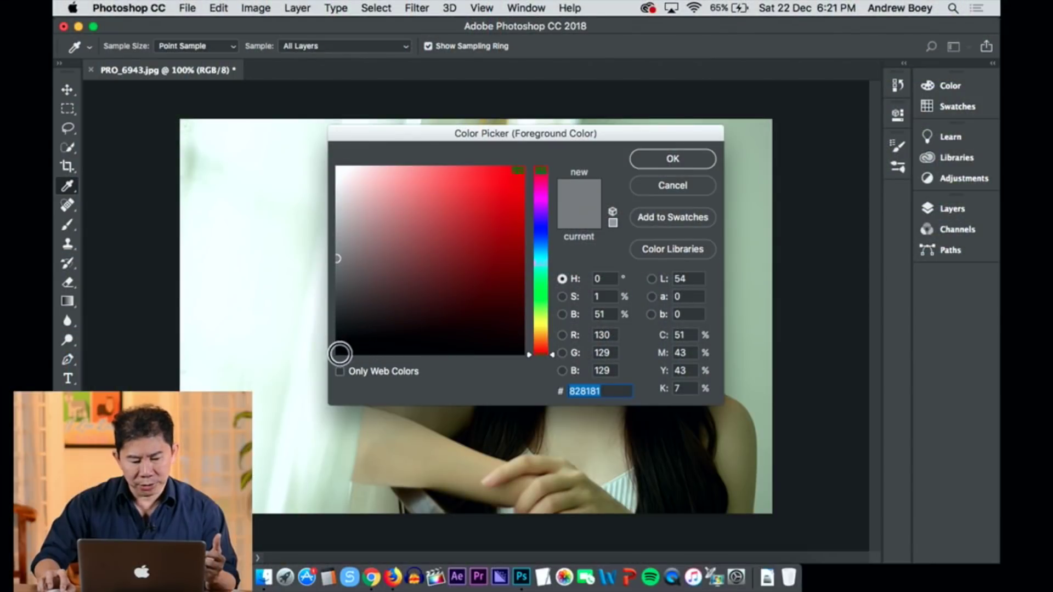
left_click(340, 354)
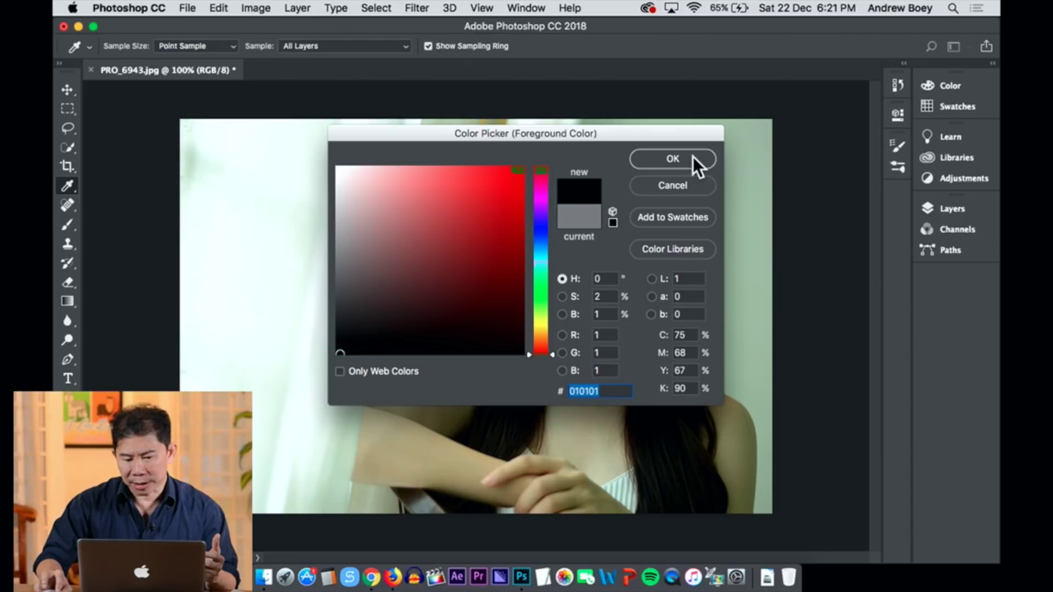
left_click(672, 159)
- Try adding the studio name as 12 pt text over the photo's curtain area, and delete that text layer
key("t")
type("Andrew")
type("'s Studi")
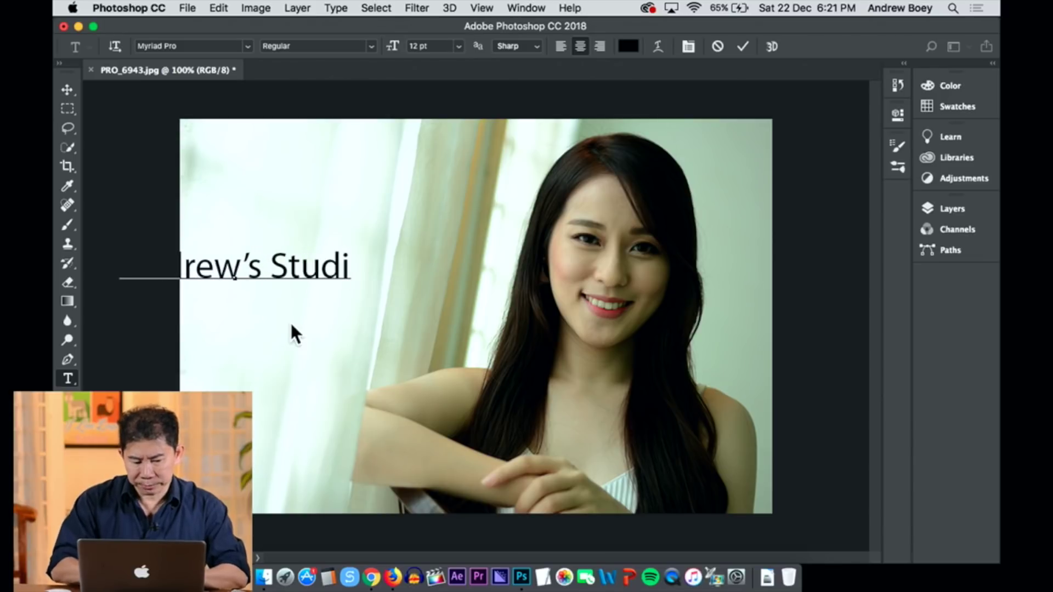
type("o")
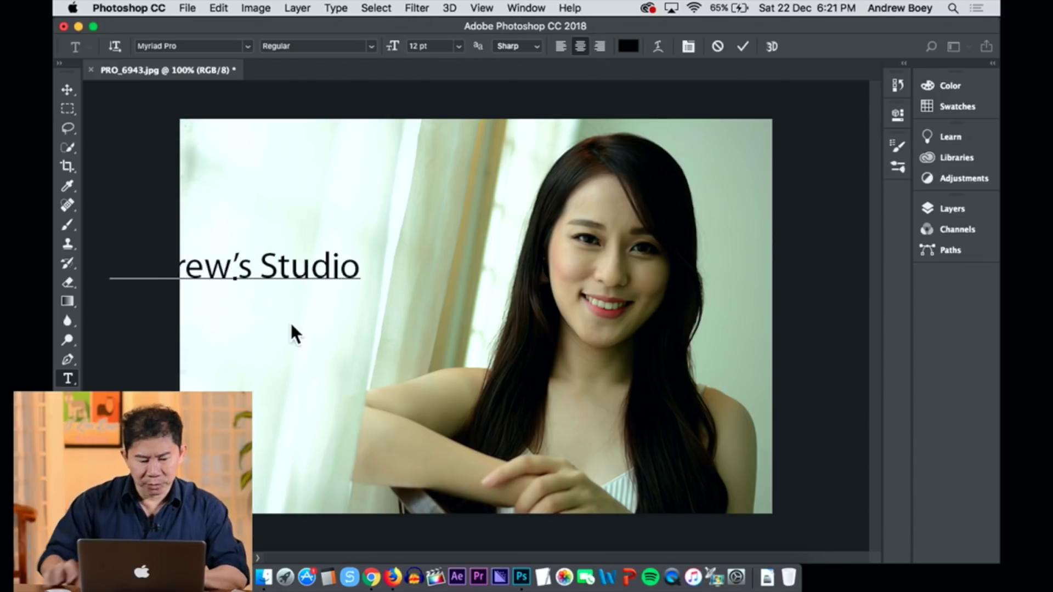
left_click(65, 90)
left_click_drag(297, 277, 375, 267)
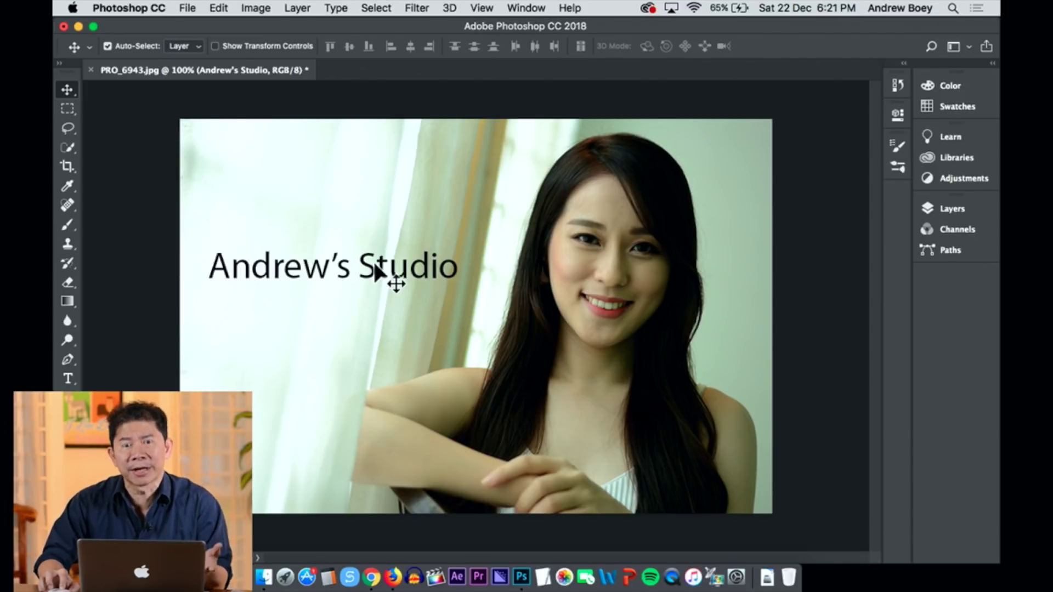
key("BackSpace")
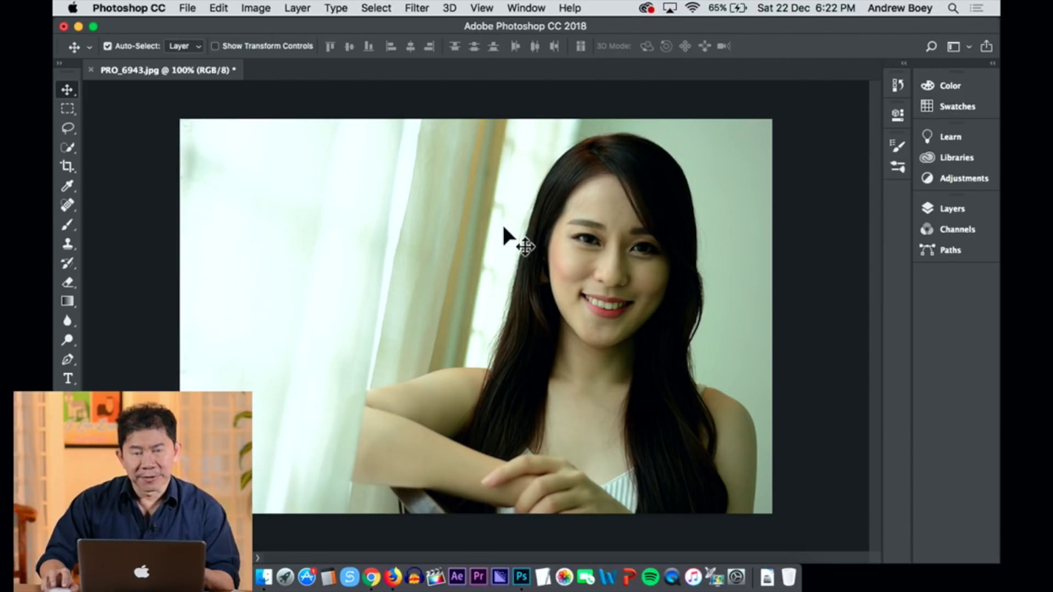
- Begin a new document and set its size to 300 pixels wide by 200 pixels high
left_click(186, 6)
left_click(211, 27)
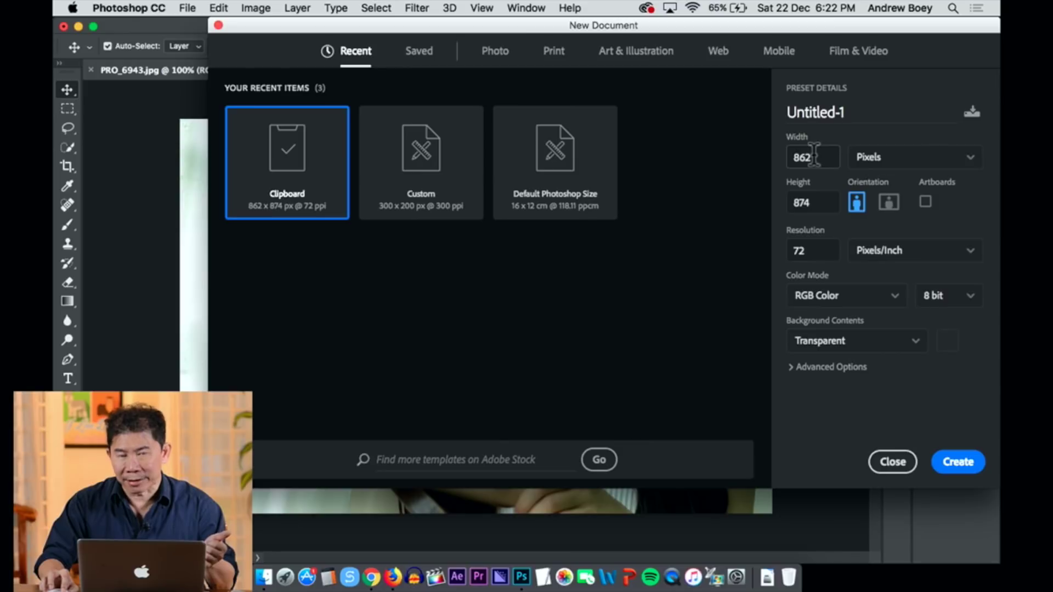
left_click(814, 157)
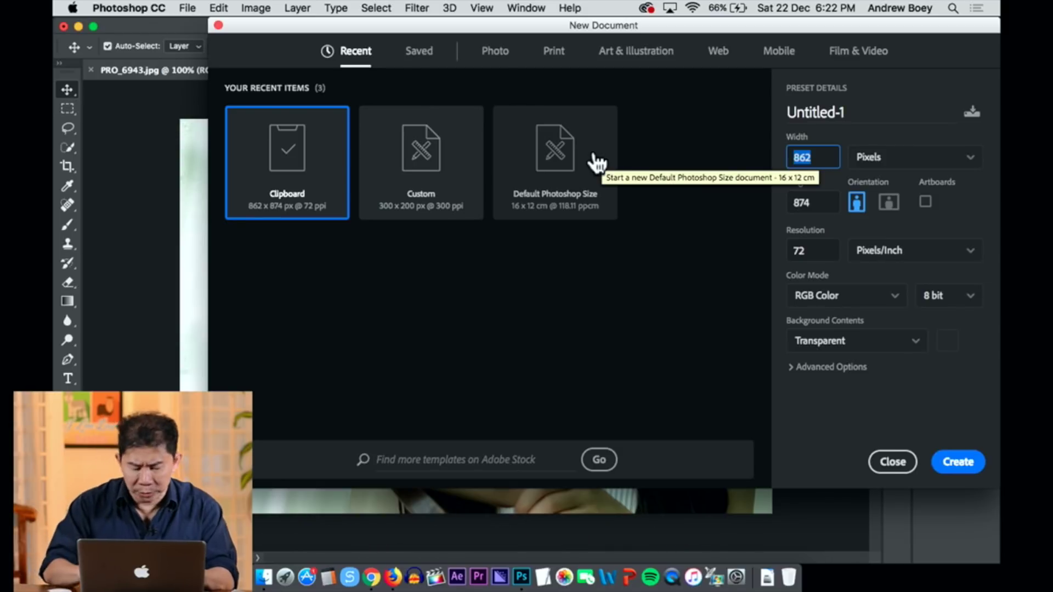
left_click(810, 203)
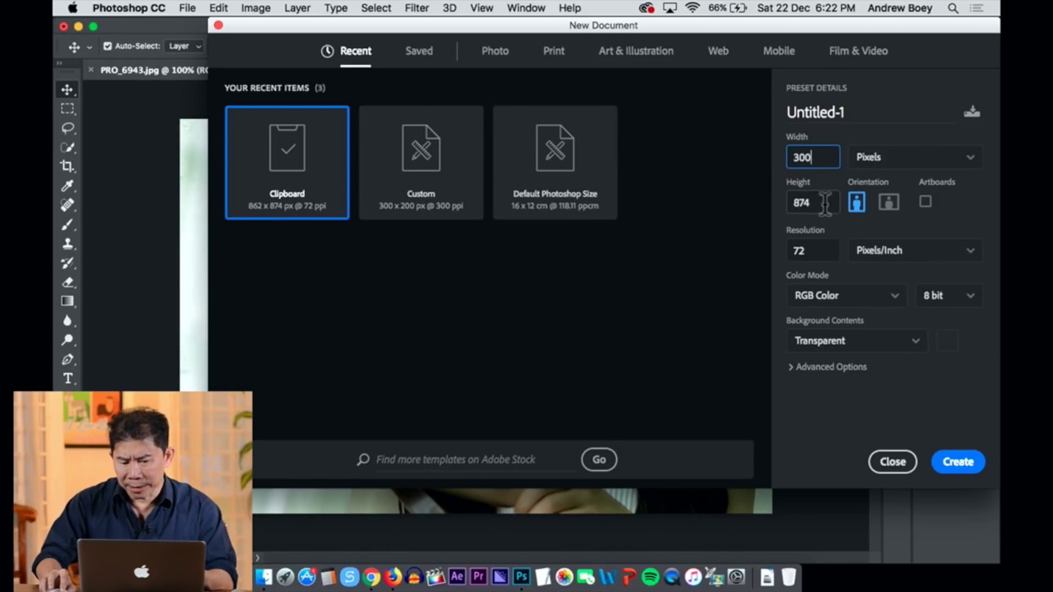
type("300")
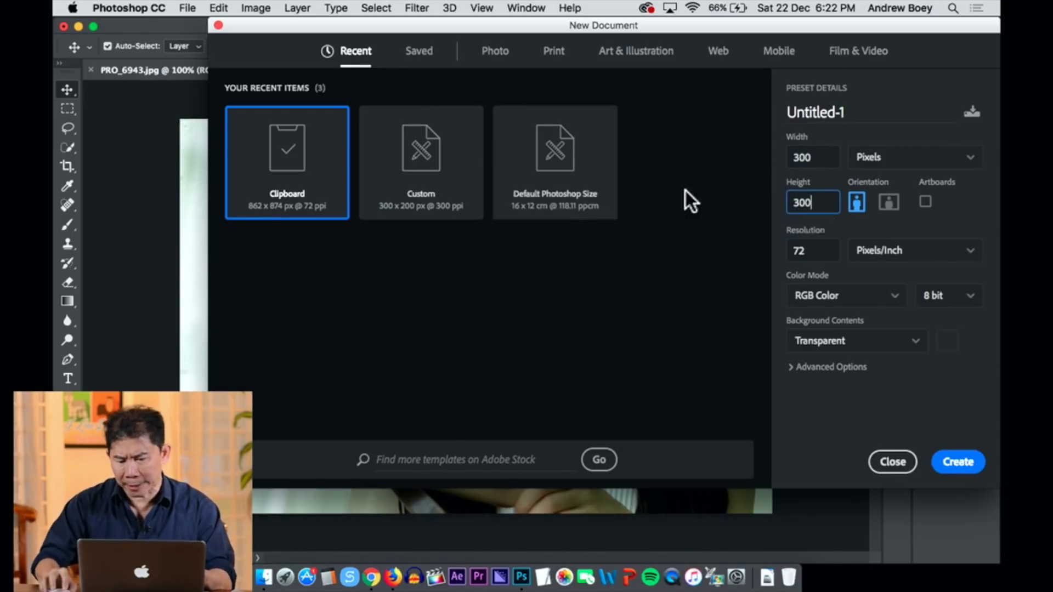
key("BackSpace")
key("BackSpace")
key("BackSpace")
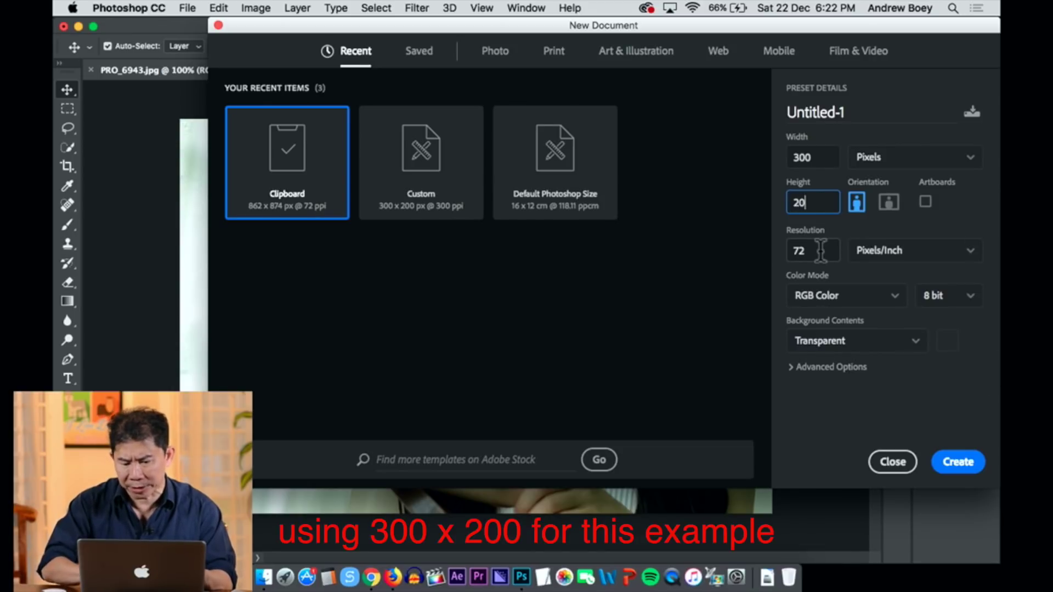
- Choose transparent background contents and create the new document
left_click(854, 345)
scroll(826, 369, "down", 2)
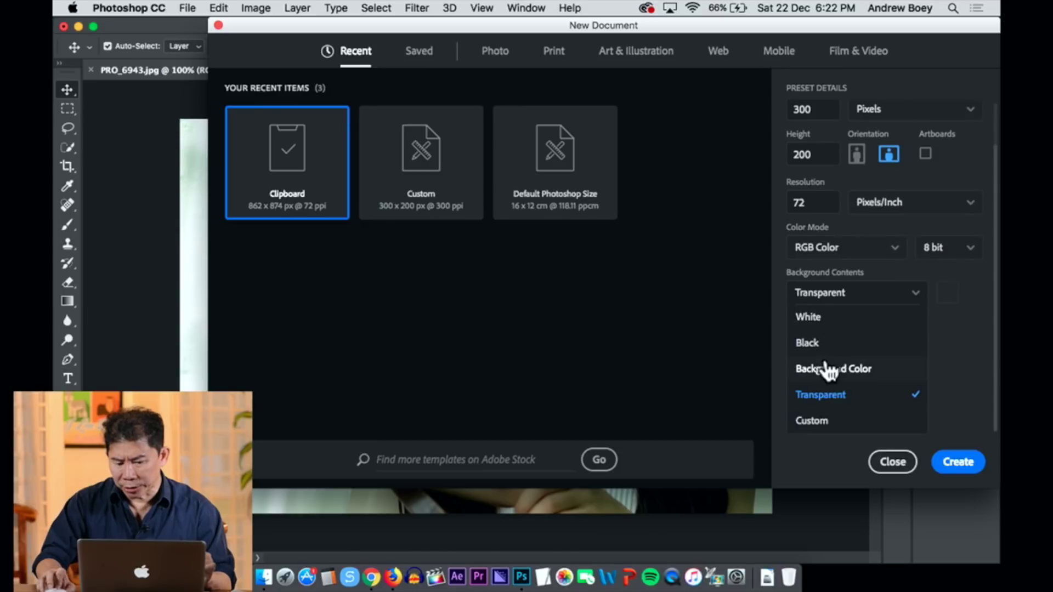
left_click(828, 403)
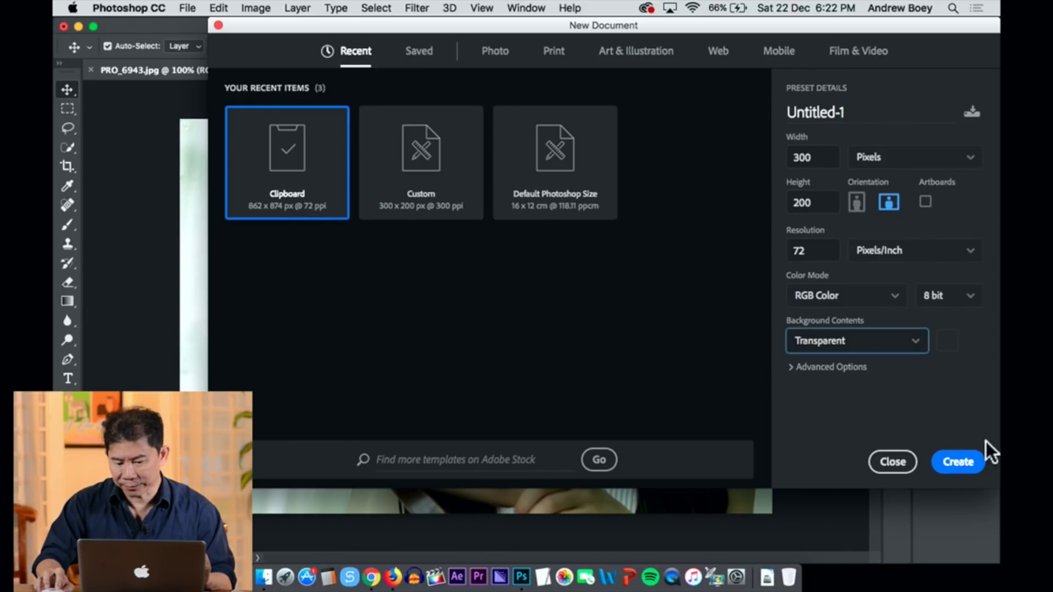
left_click(971, 462)
- Start a text line near the blank canvas's lower left area, with black 000000 as its colour and a 30 pt font size
key("t")
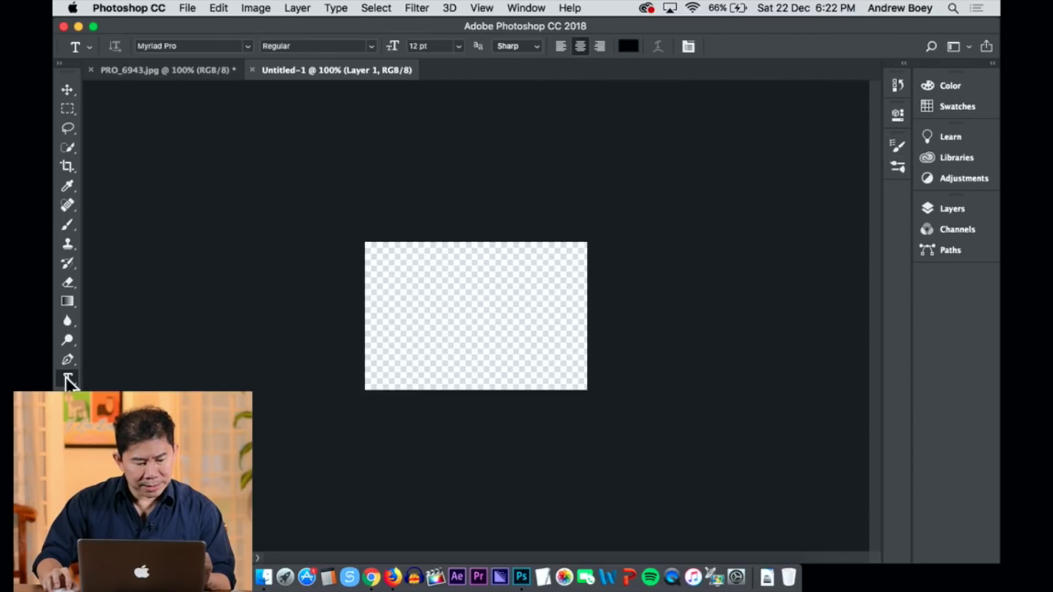
left_click(383, 332)
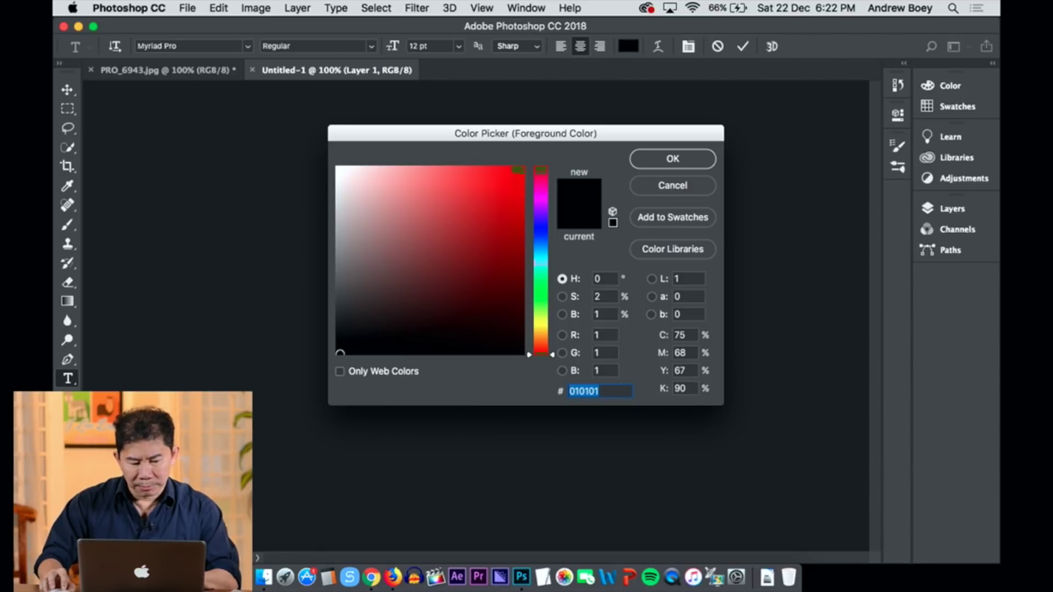
type("000")
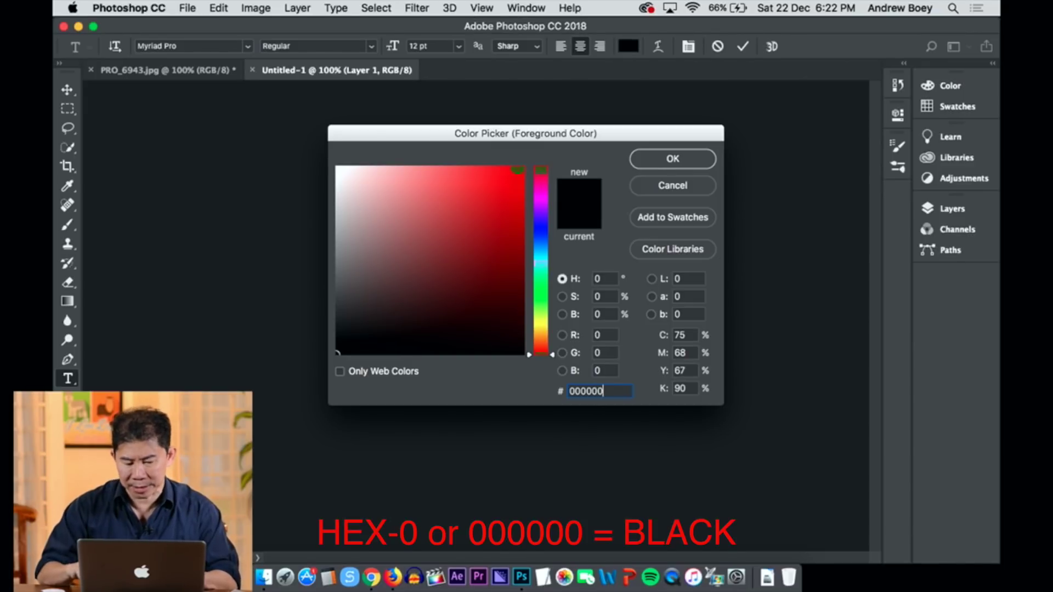
key("Return")
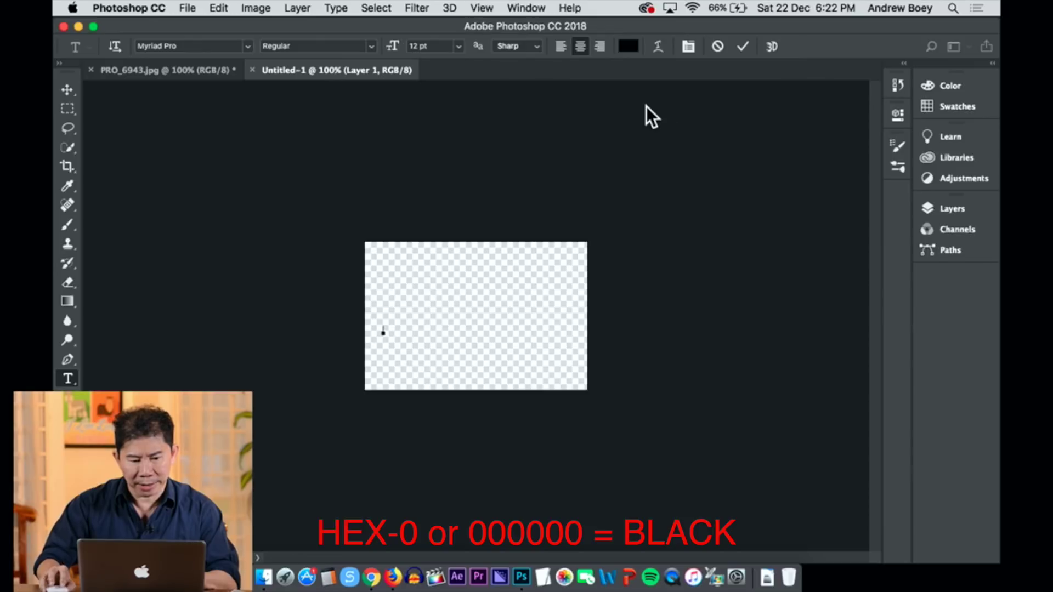
left_click(459, 46)
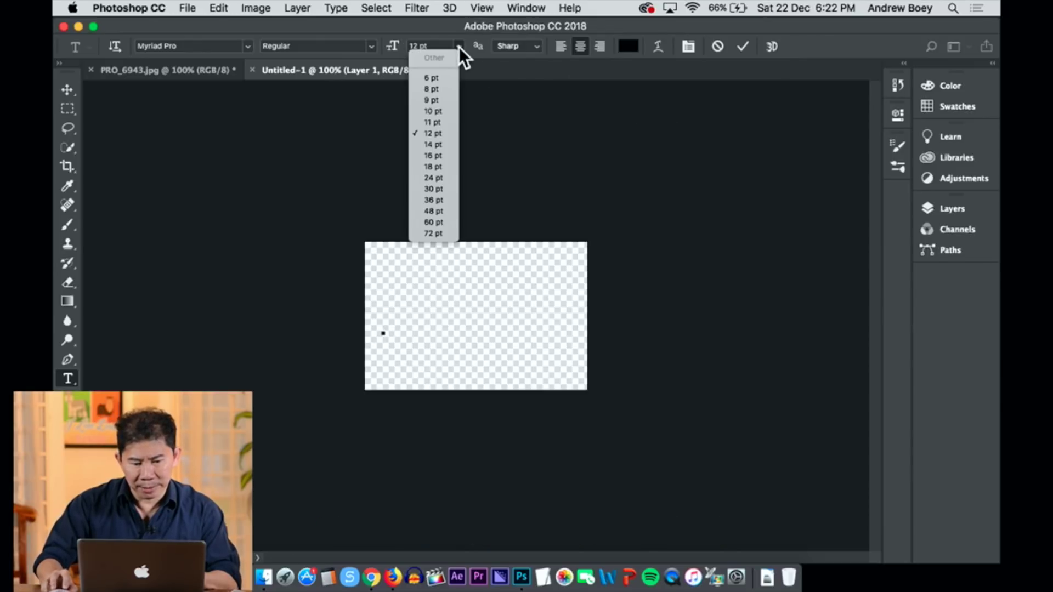
left_click(439, 189)
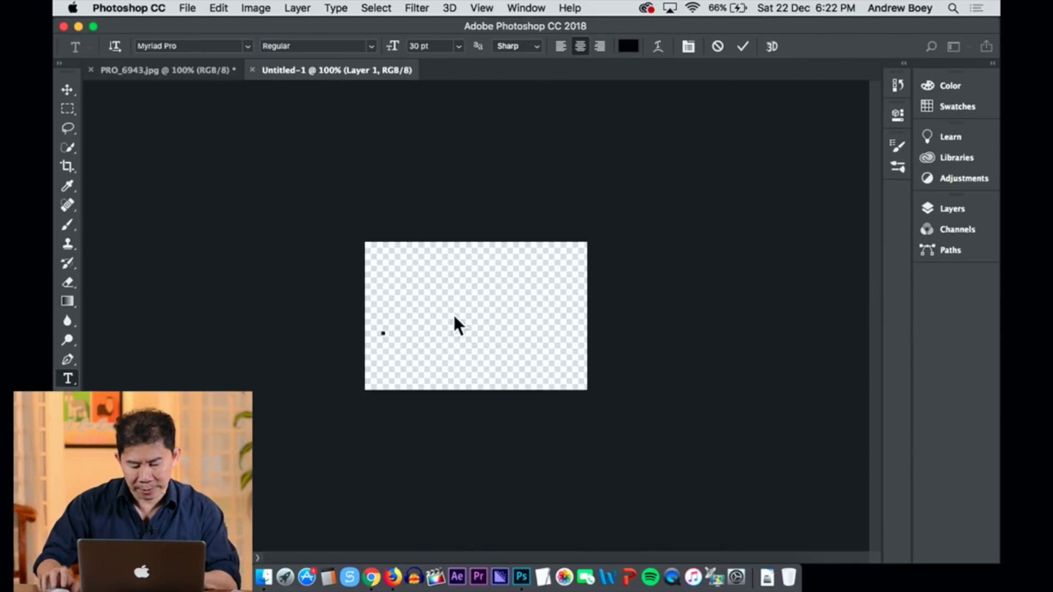
- Enter the studio's full name as the watermark text and move it so it sits entirely within the canvas
type("Andrew")
type(" Boet")
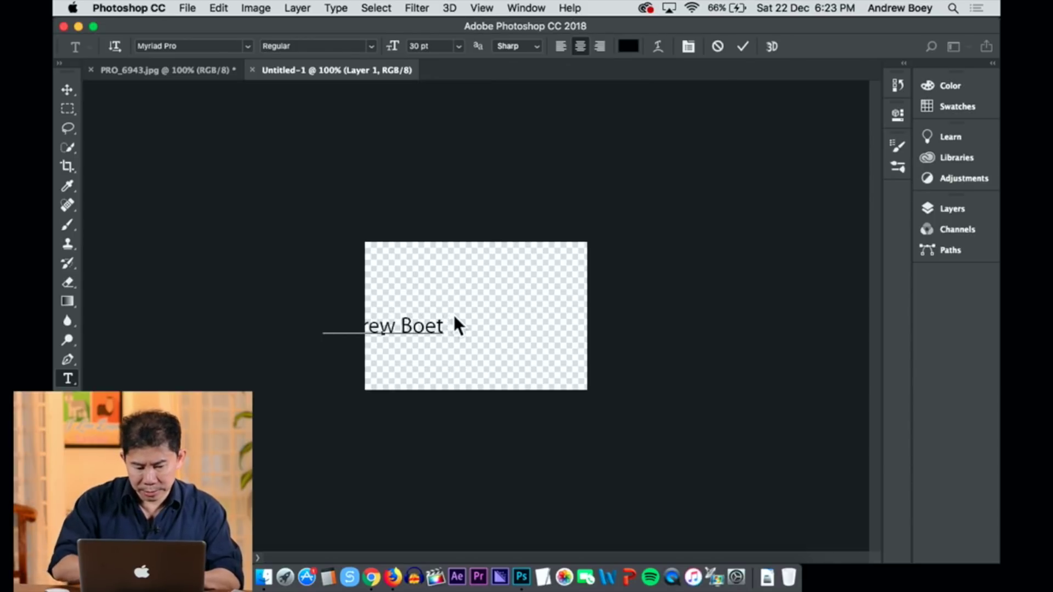
key("BackSpace")
type("y'")
type("s Studio")
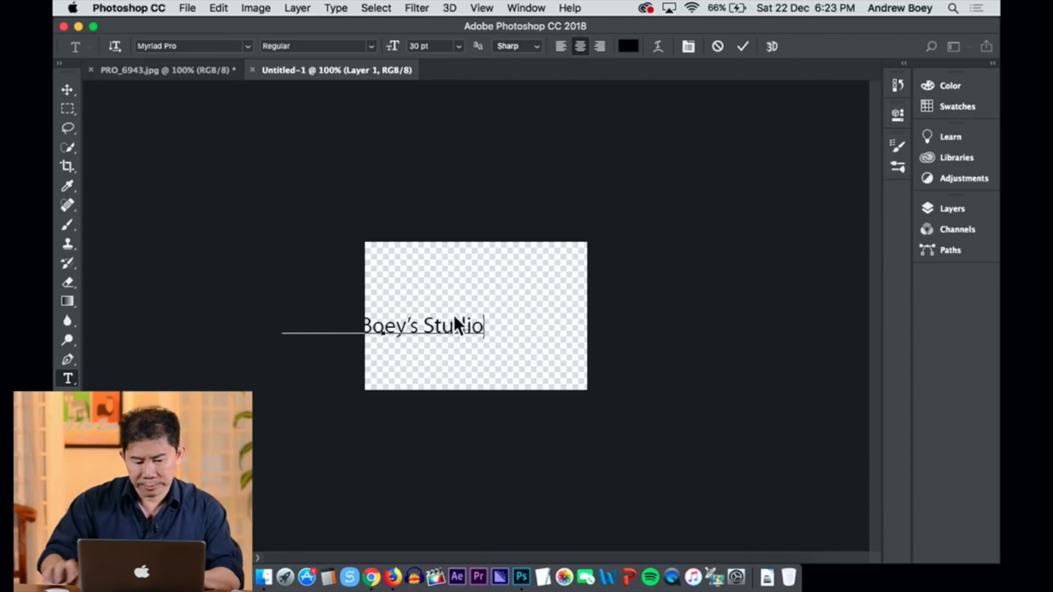
left_click(74, 92)
left_click_drag(415, 330, 499, 325)
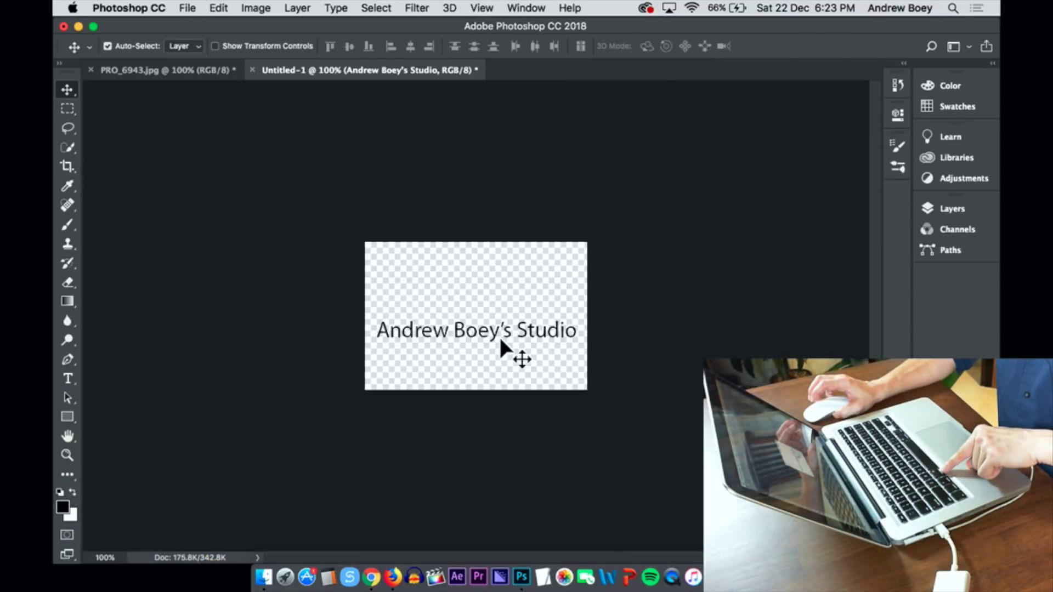
- Examine the watermark text in Free Transform at magnifications between 100% and 300%, settling on 200%
key("super")
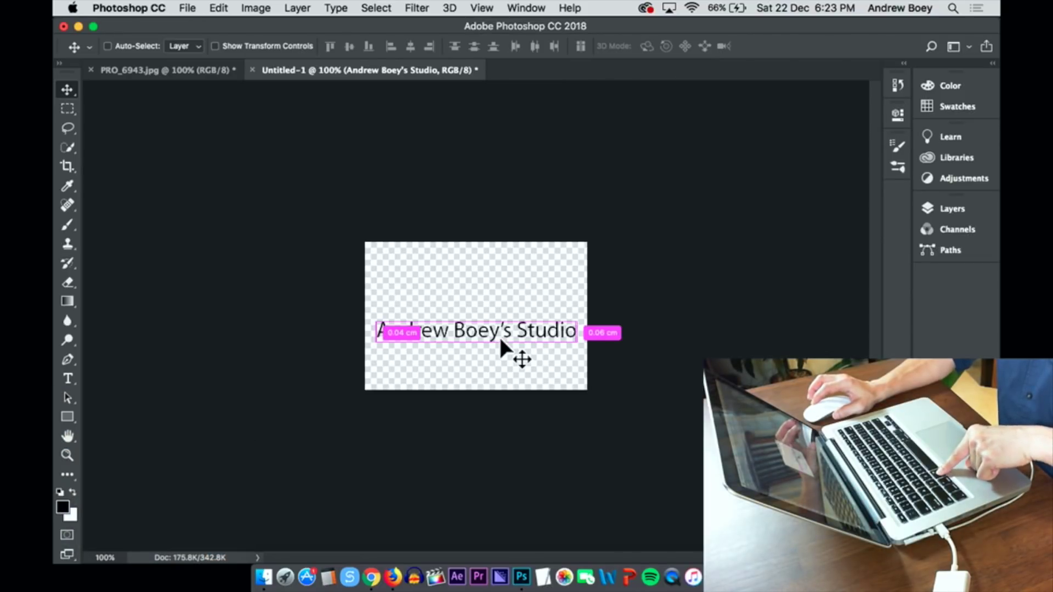
key("super+t")
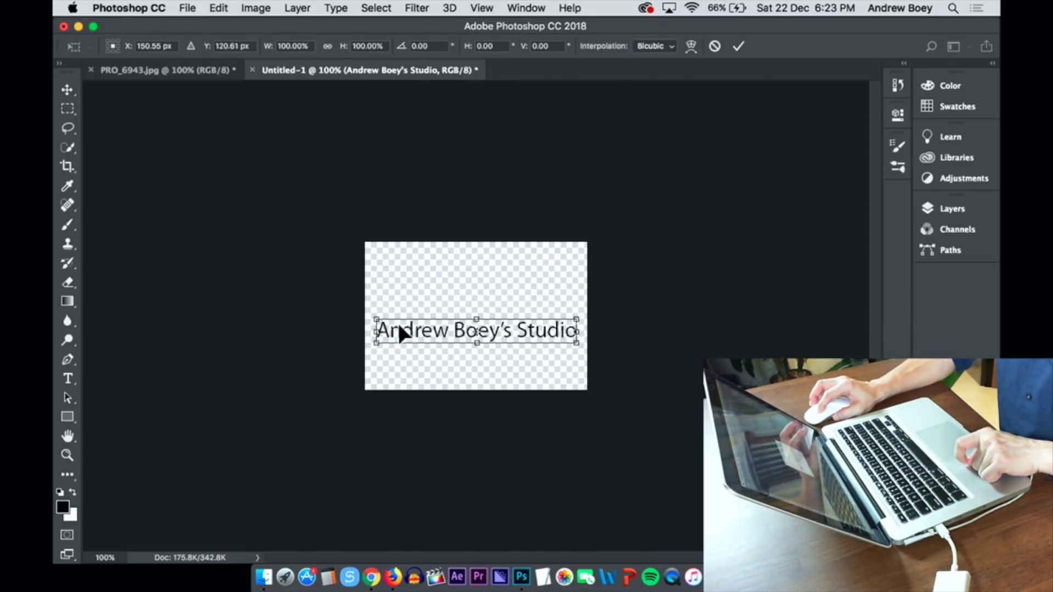
key("super+equal")
key("super+equal")
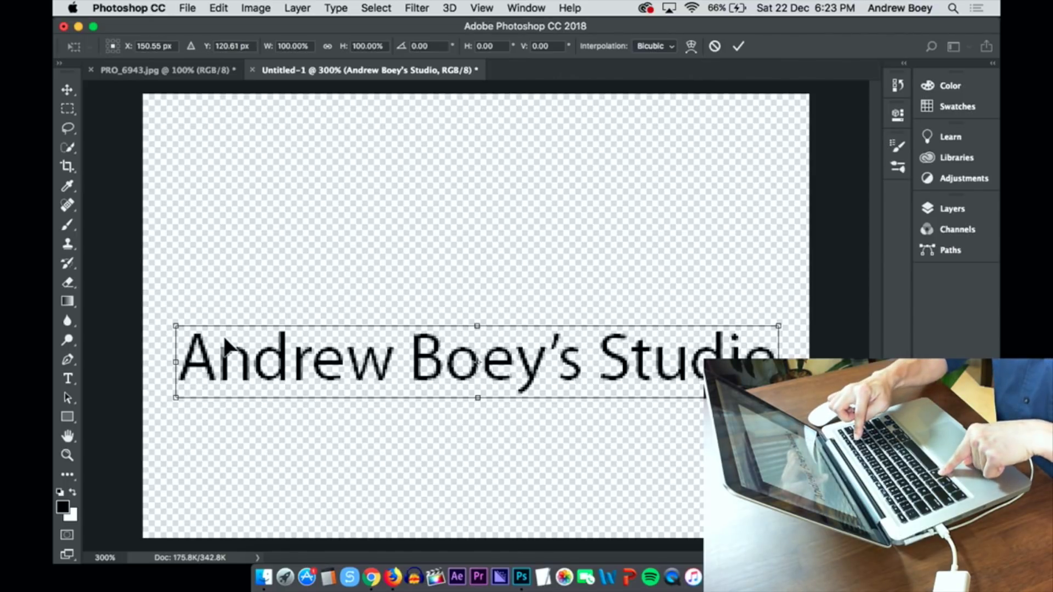
key("super+minus")
key("super+equal")
key("super+minus")
key("super+equal")
key("super+minus")
key("super+equal")
key("super+minus")
key("super+minus")
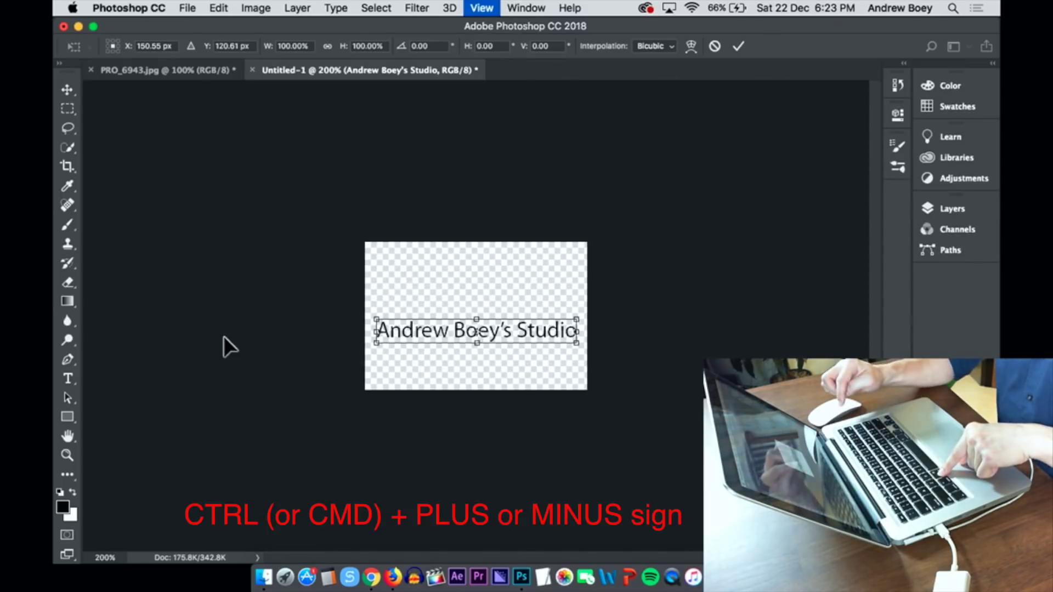
key("super+equal")
key("super+equal")
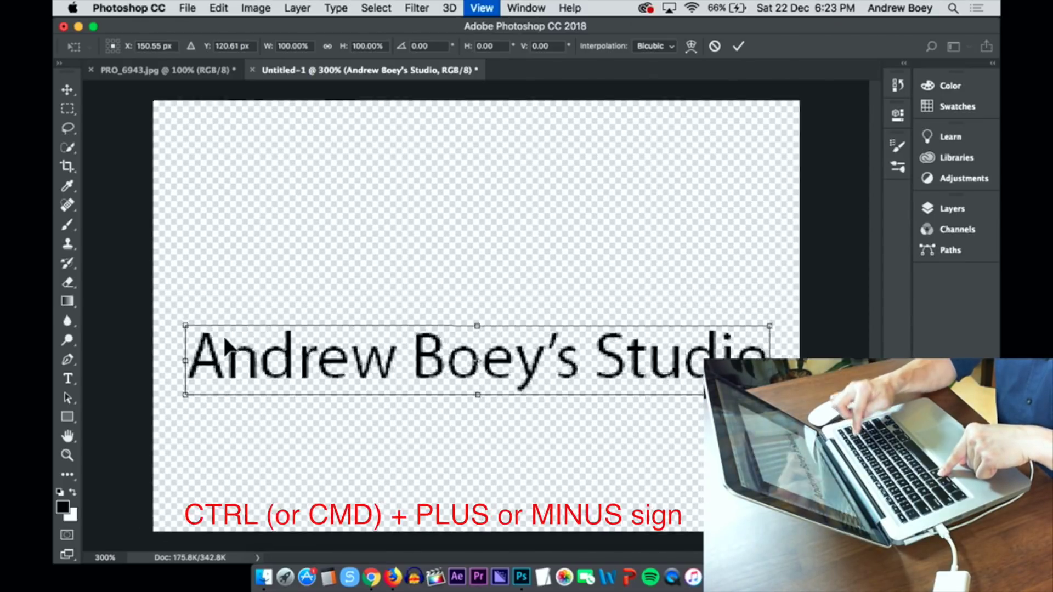
key("super+minus")
key("super+minus")
key("super+equal")
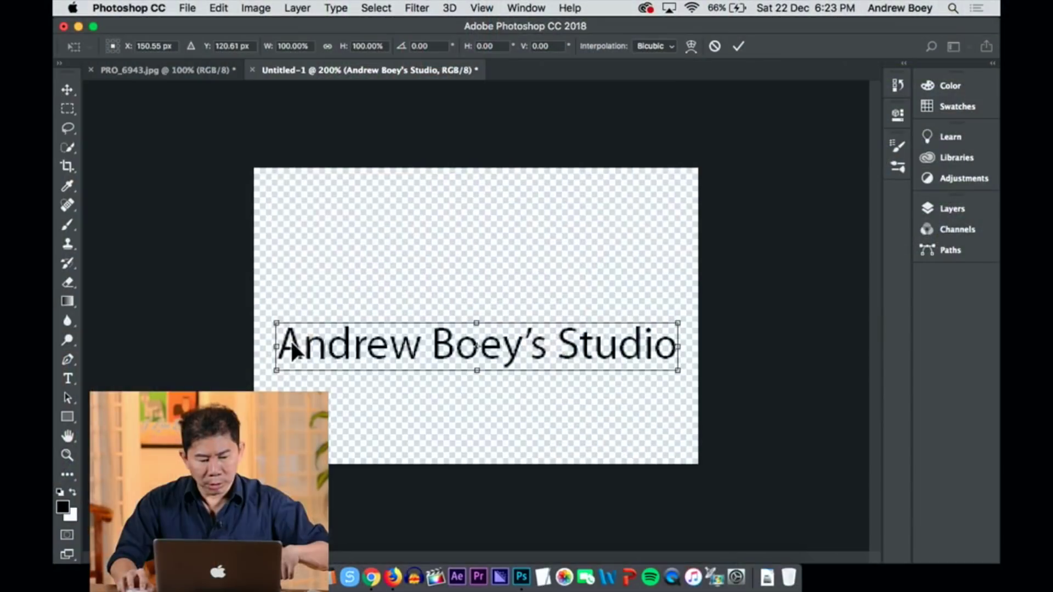
left_click_drag(276, 320, 341, 291)
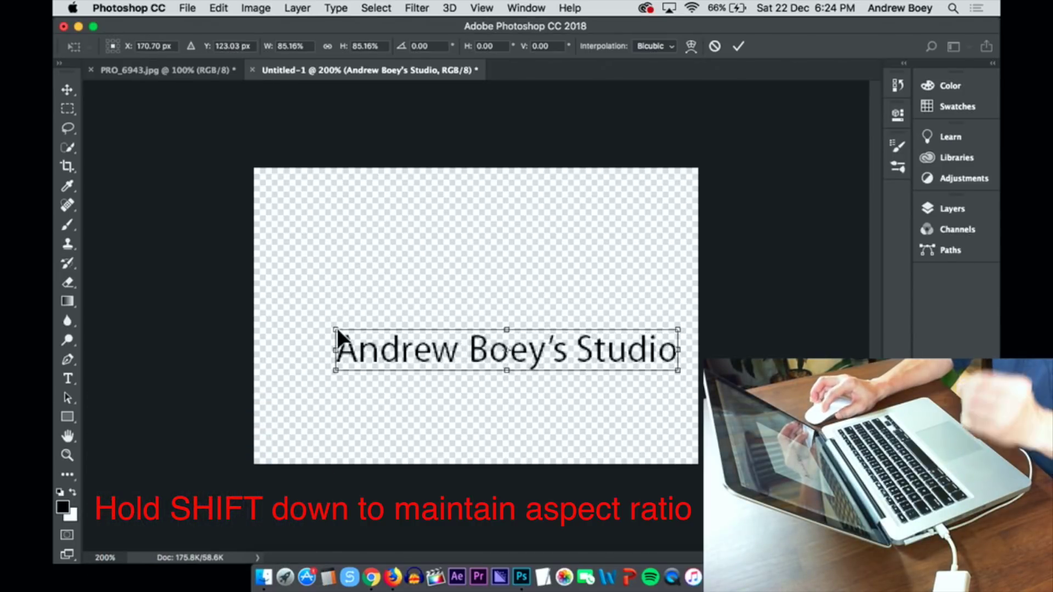
left_click_drag(335, 329, 388, 223)
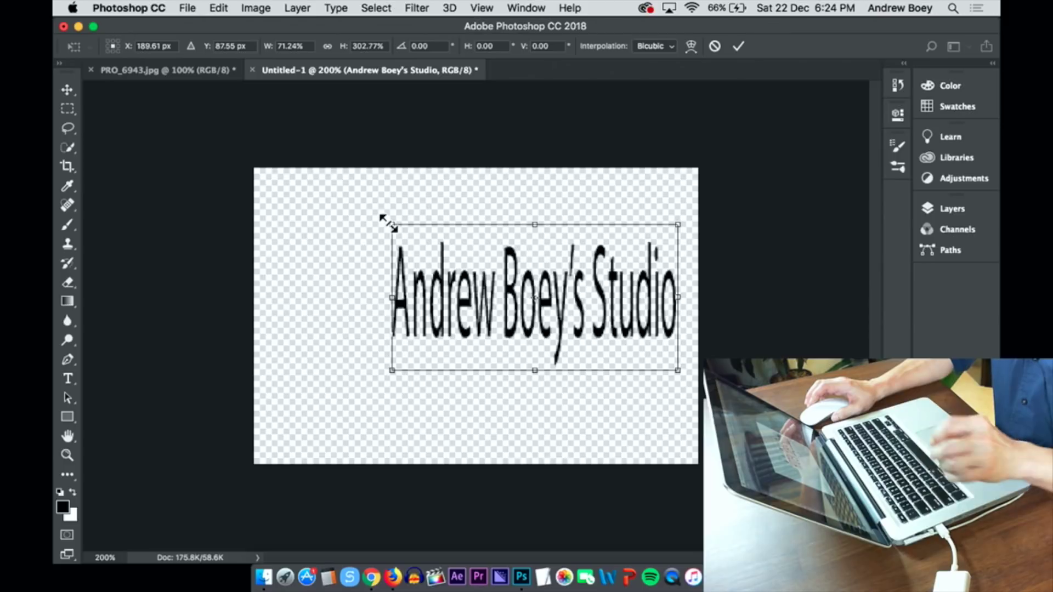
key("Escape")
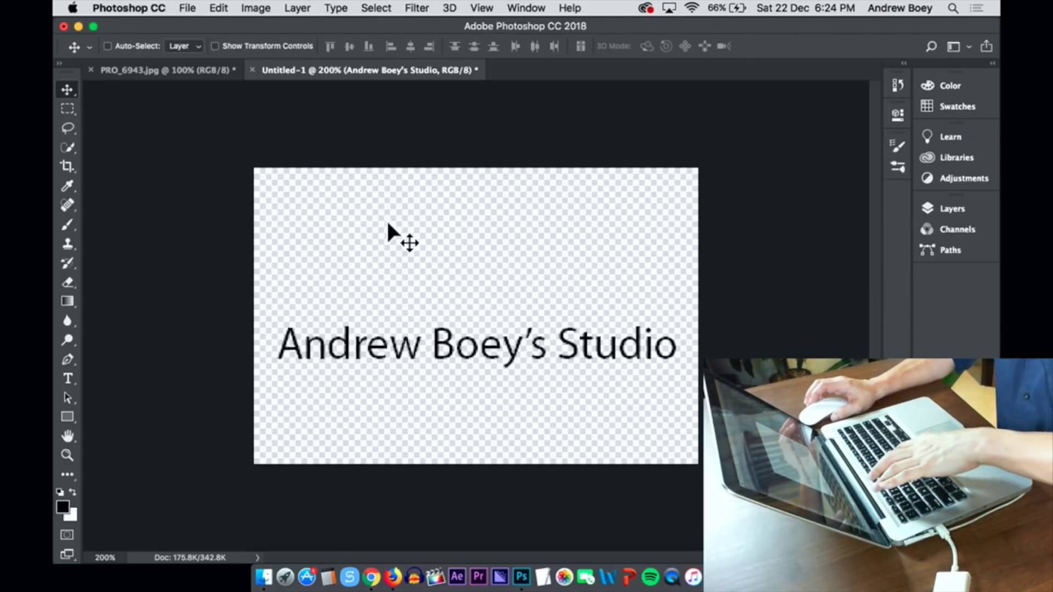
- Scale the watermark text proportionally to about 76% and centre it horizontally in the lower half of the canvas
key("super+t")
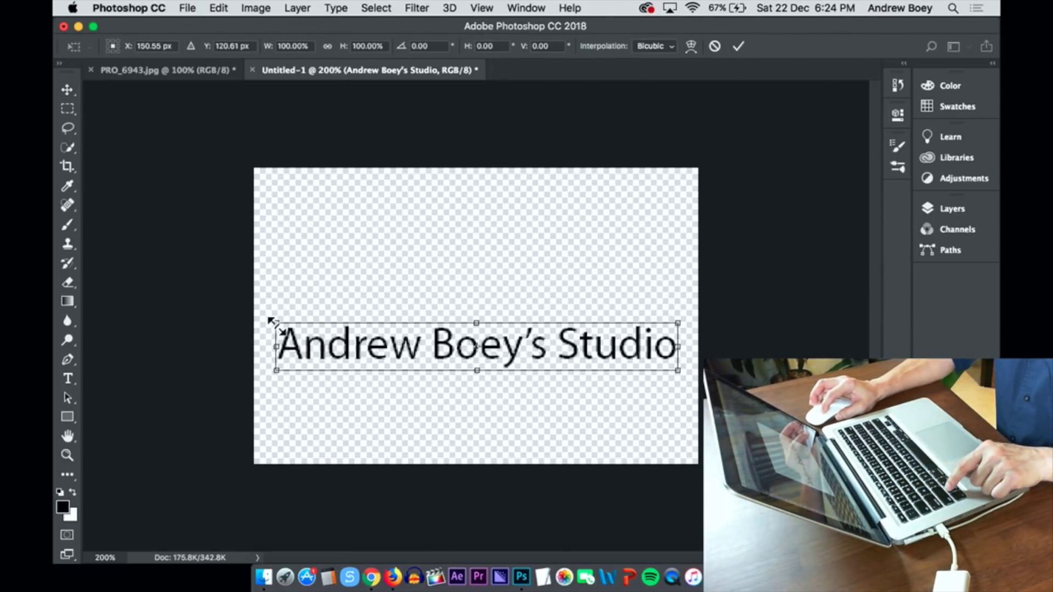
left_click_drag(273, 319, 372, 341)
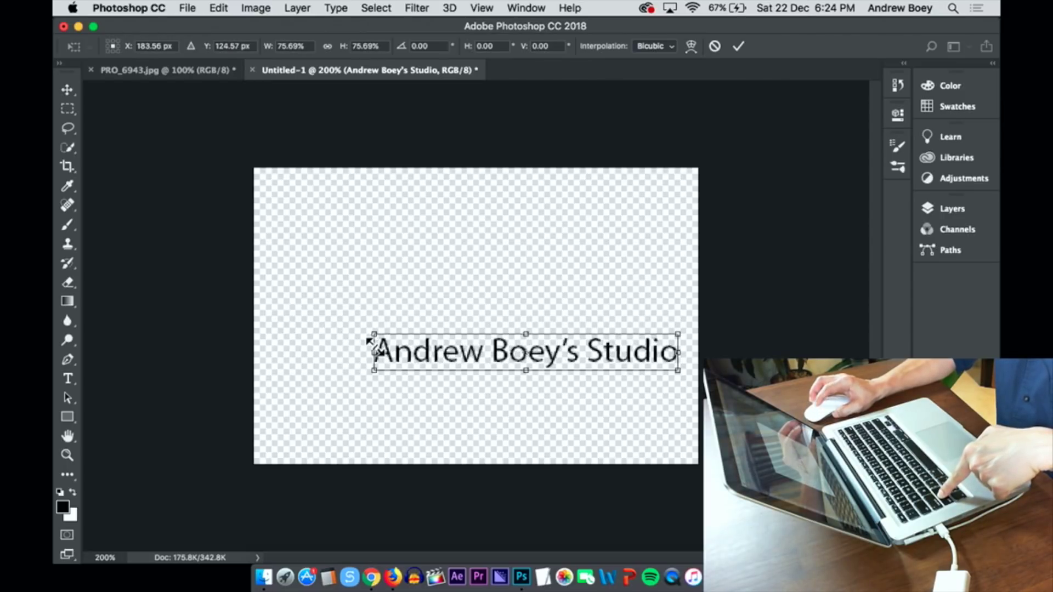
left_click_drag(485, 355, 444, 344)
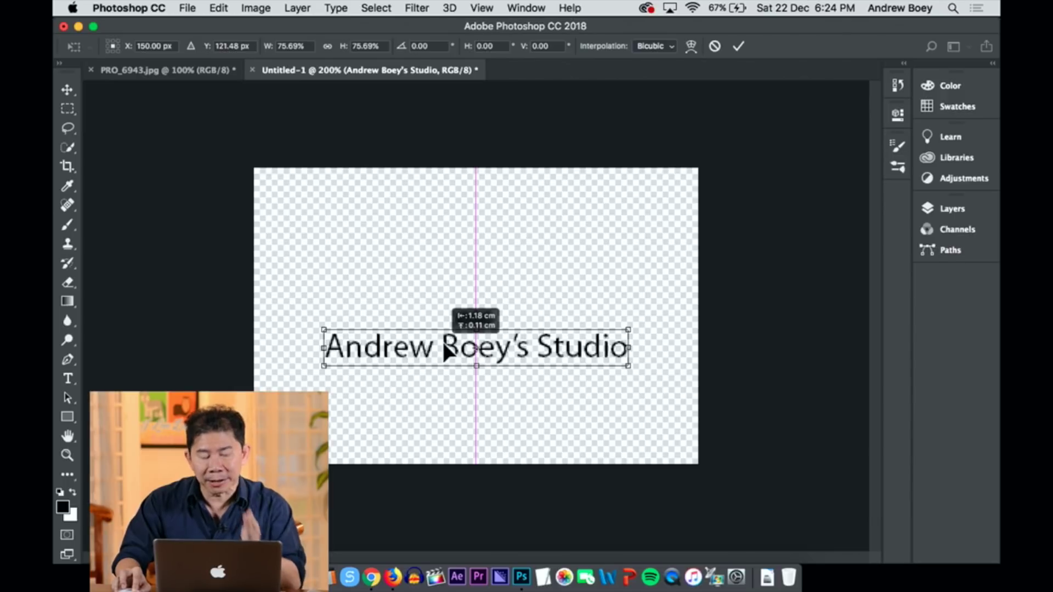
left_click_drag(445, 345, 445, 360)
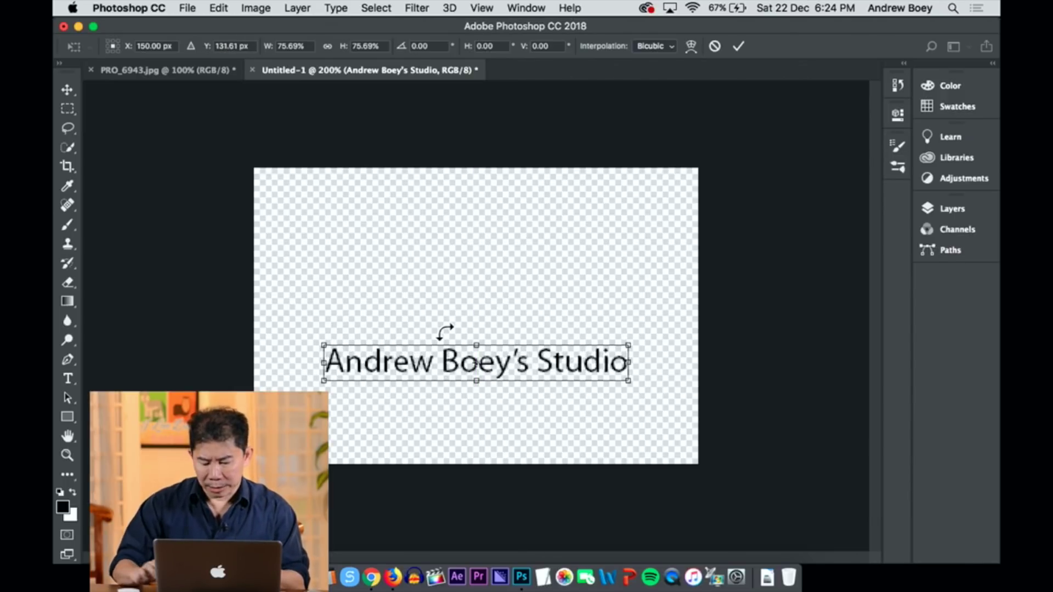
key("Return")
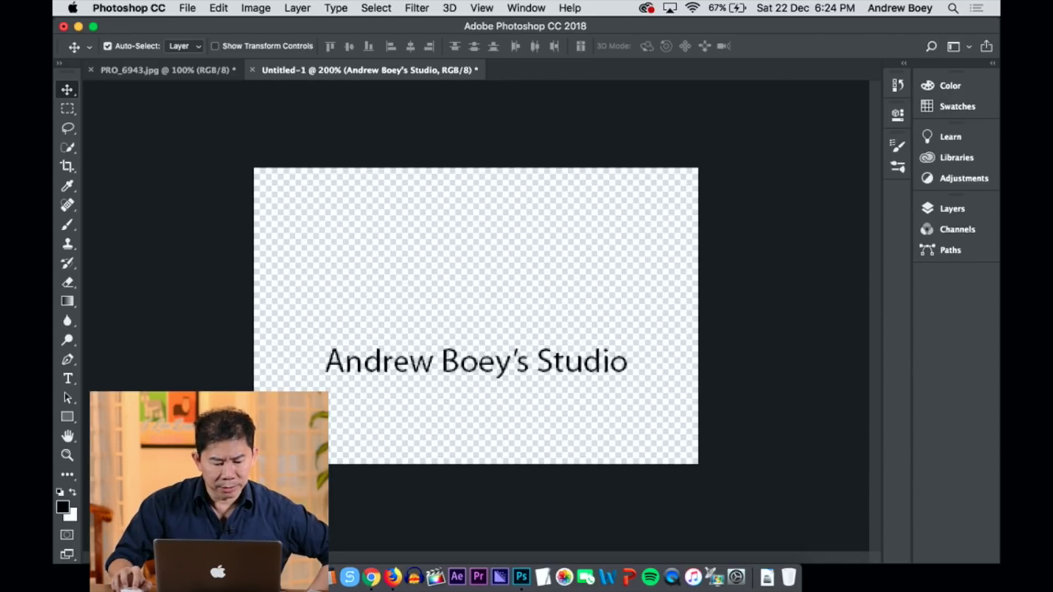
- Switch to Finder and open camera logo.png from the Desktop folder with Adobe Photoshop CC 2018
key("super+Tab")
key("super+n")
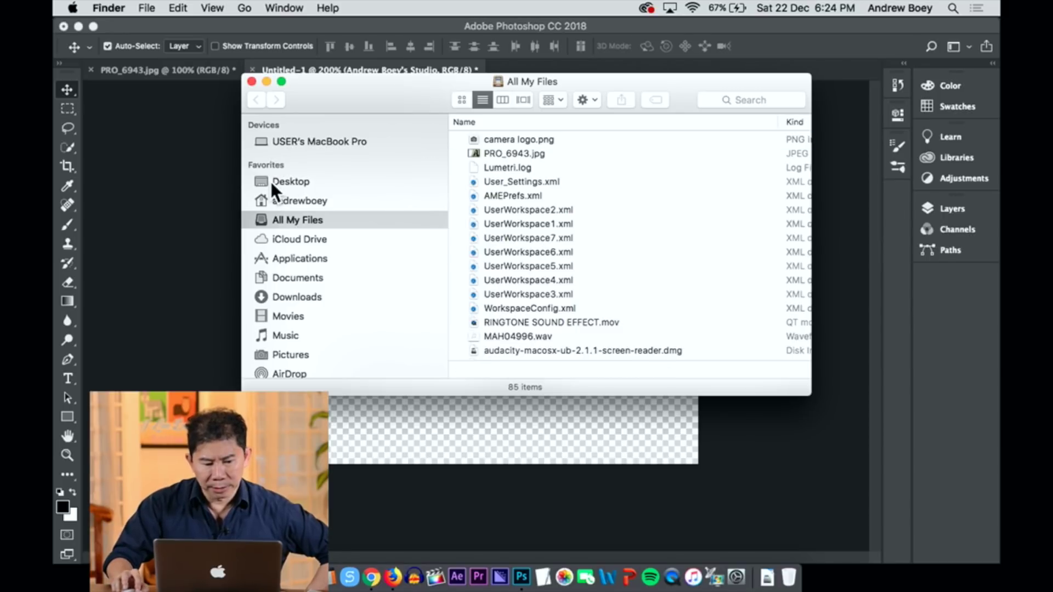
left_click(293, 181)
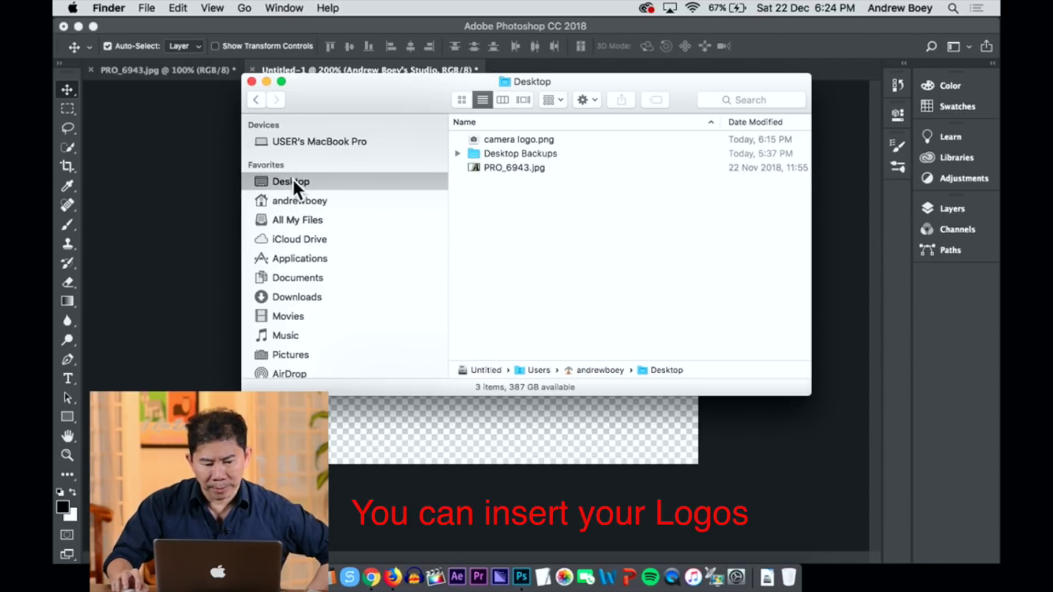
right_click(536, 141)
mouse_move(608, 162)
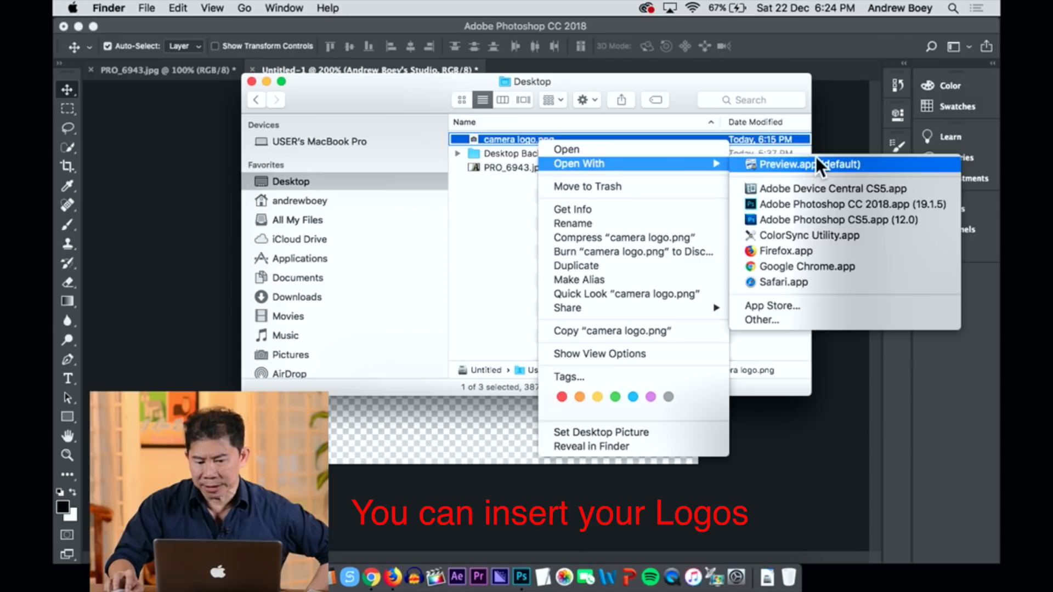
left_click(794, 205)
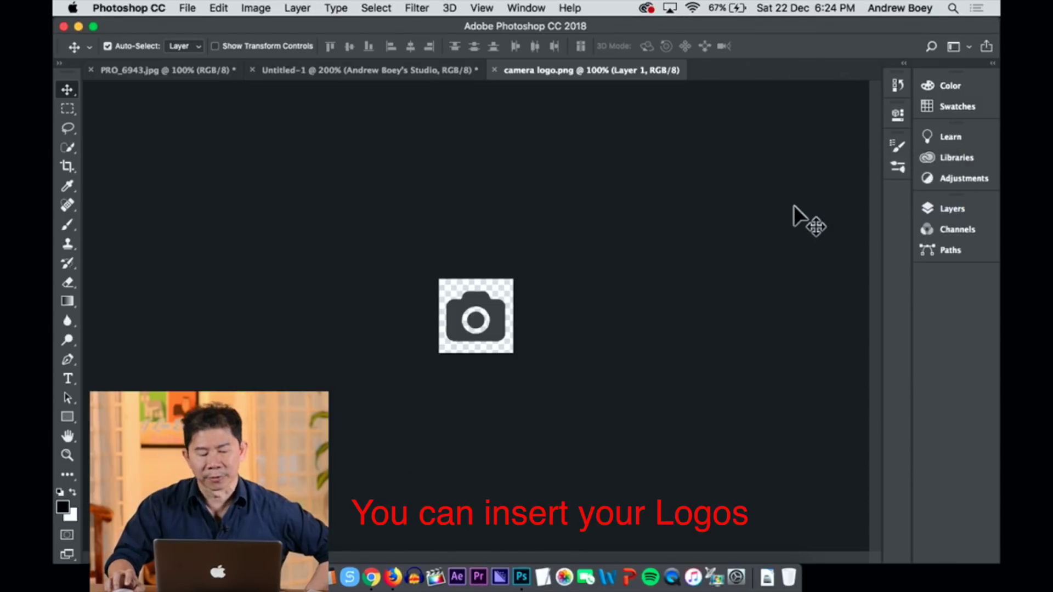
- Copy the whole camera logo image into the watermark document and position it directly above the studio name
key("super")
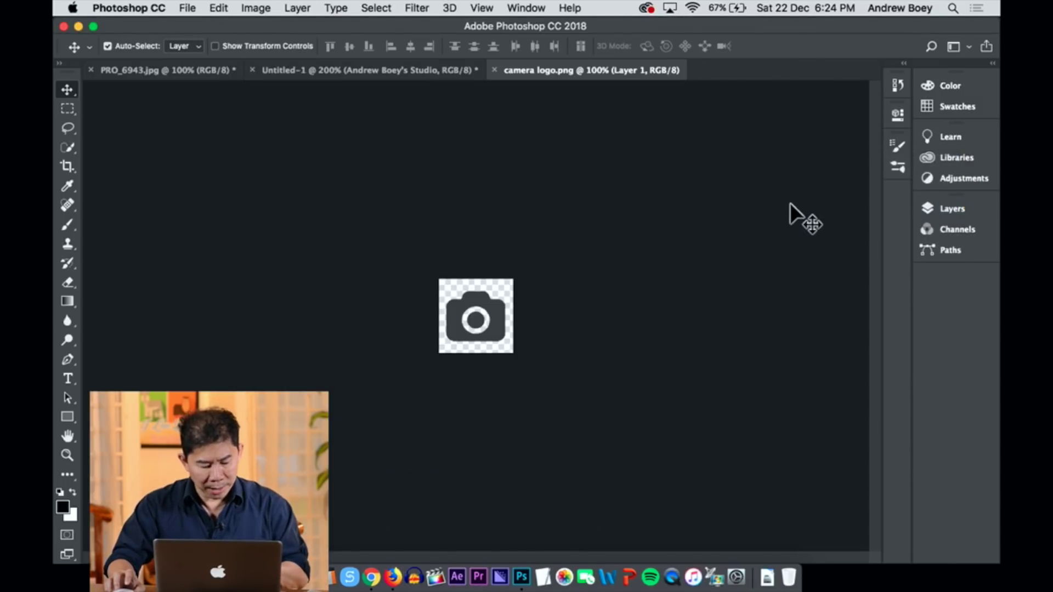
key("super+a")
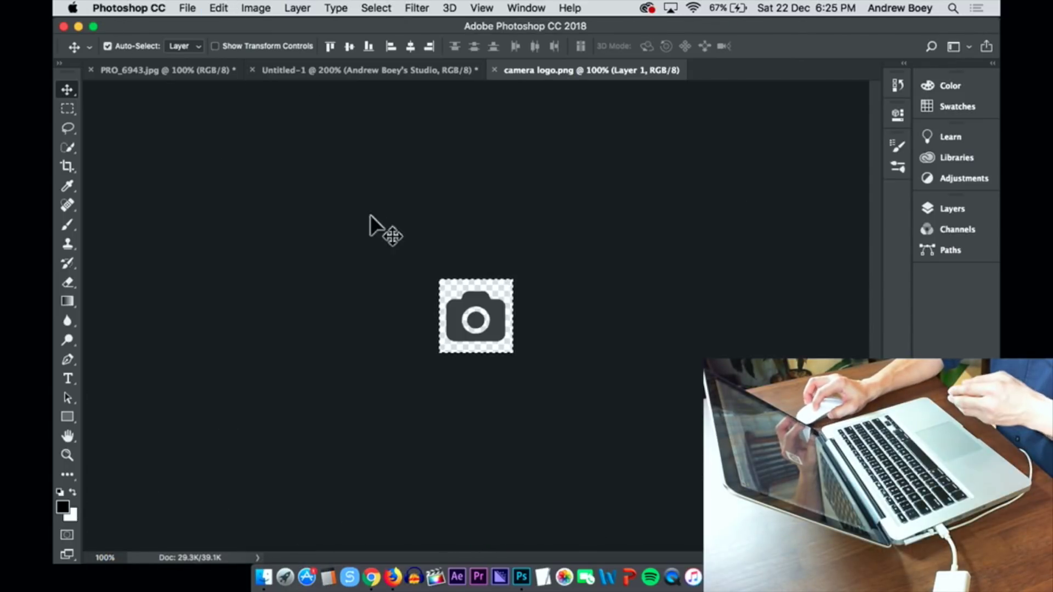
left_click(221, 7)
left_click(239, 114)
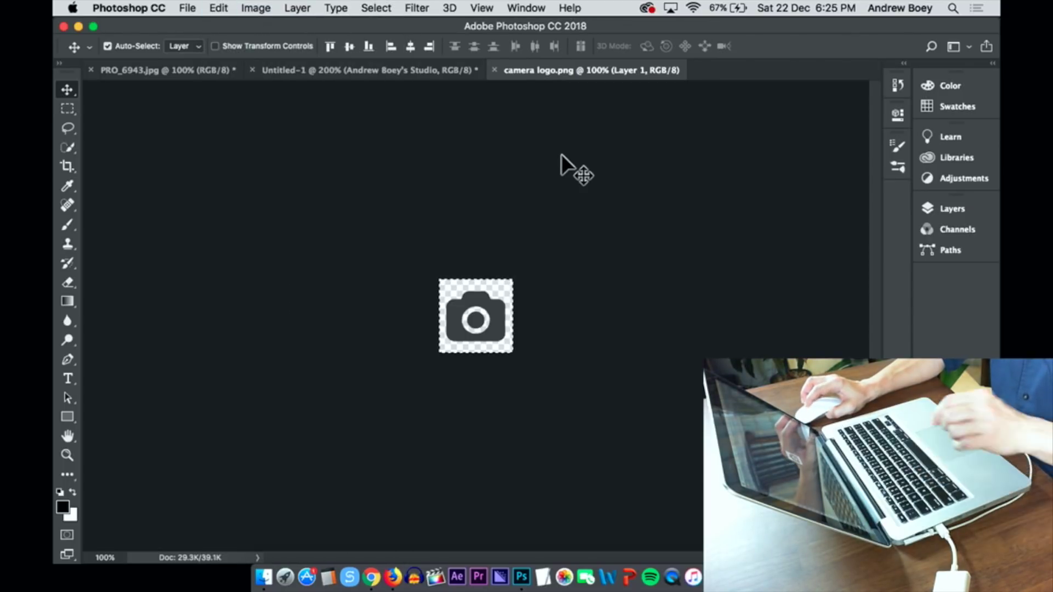
left_click(424, 72)
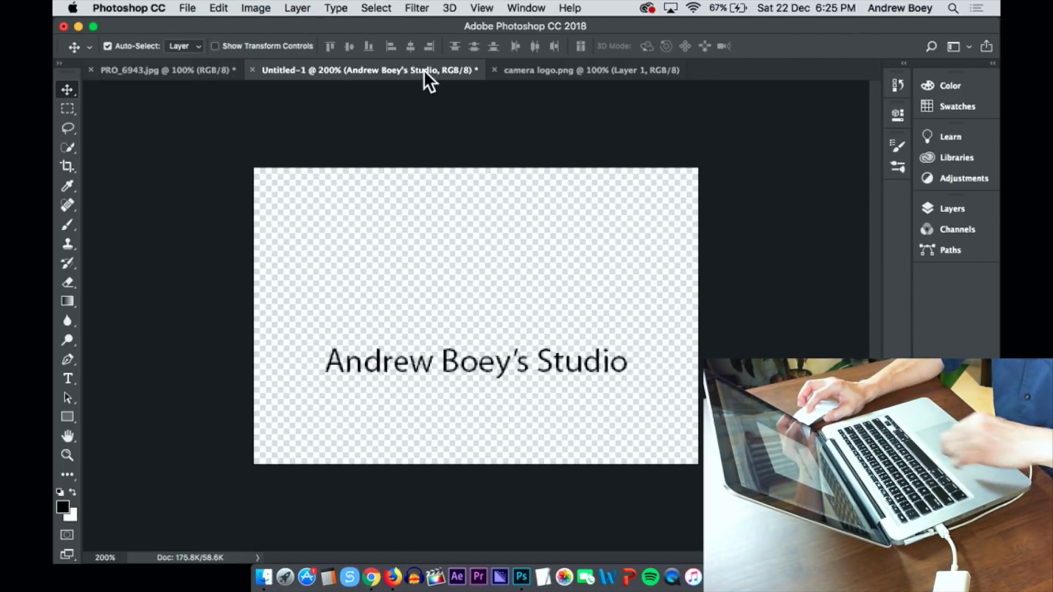
key("super+v")
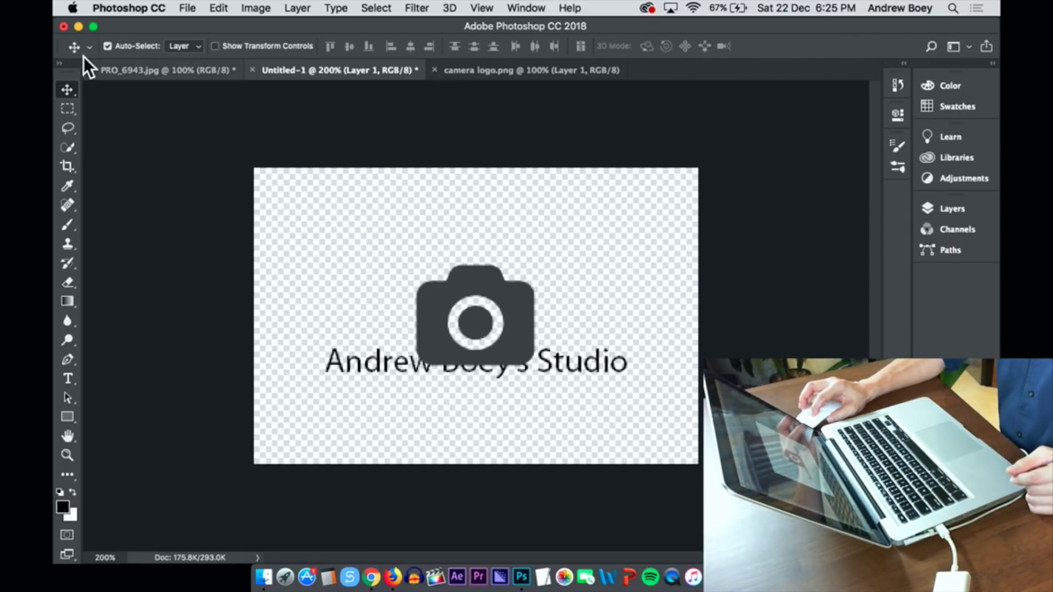
left_click_drag(438, 295, 439, 266)
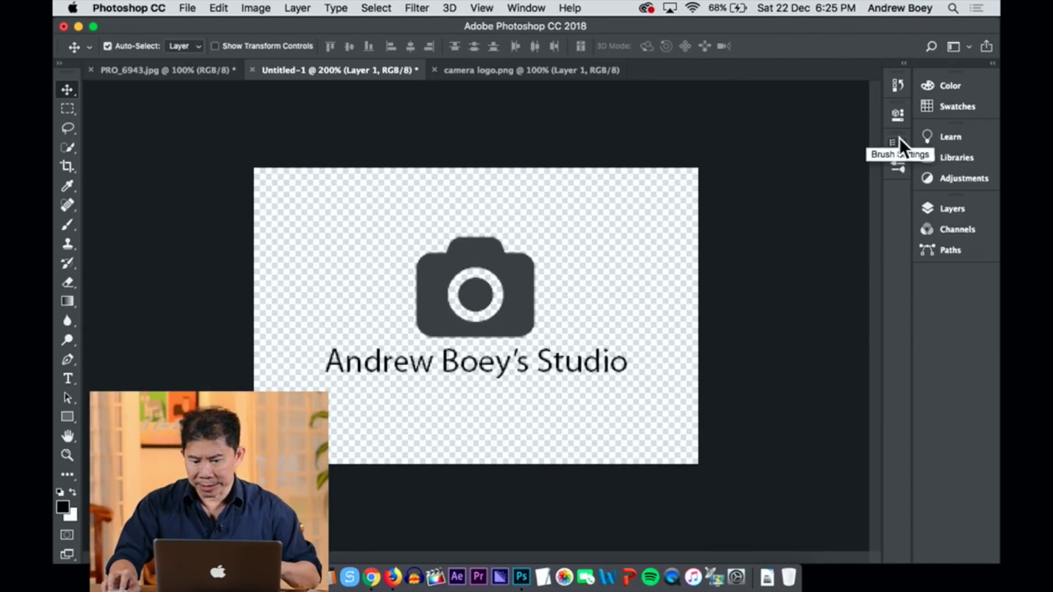
- Scale the camera logo layer to about 80% and centre it horizontally above the studio name
left_click(966, 209)
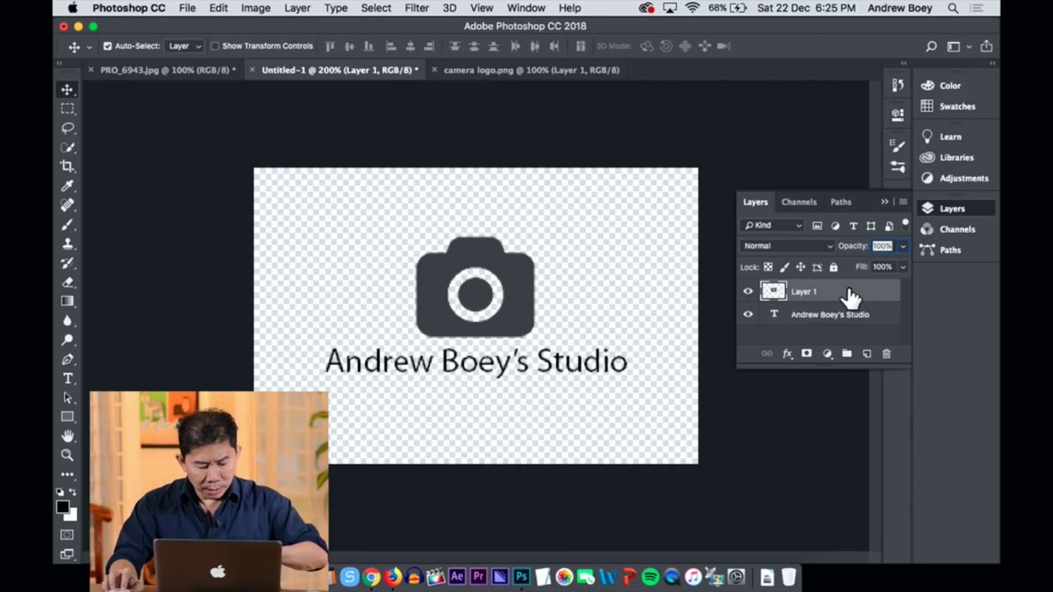
key("super+t")
left_click_drag(415, 237, 440, 257)
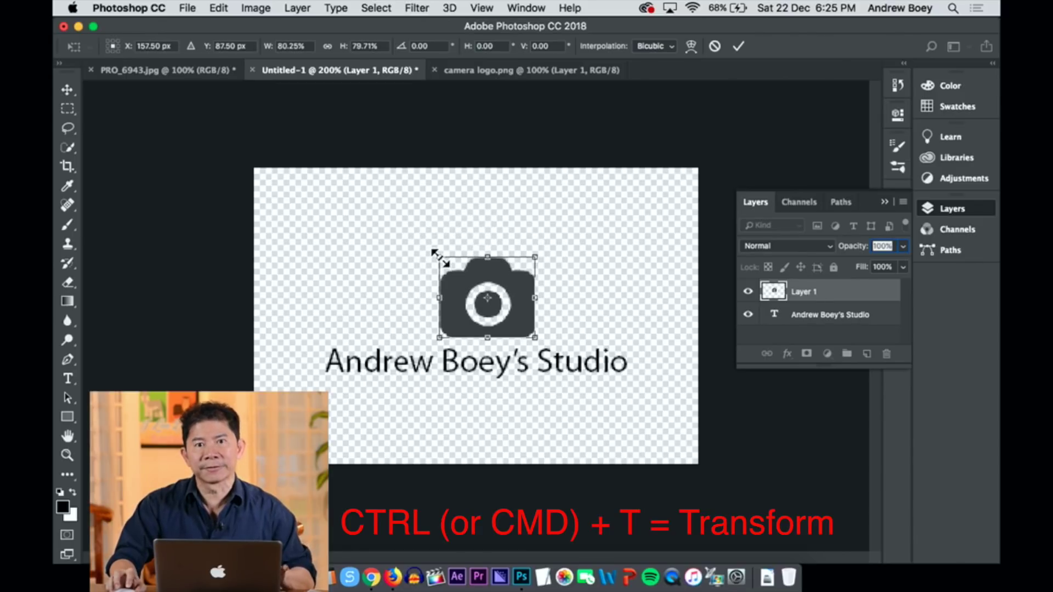
left_click_drag(511, 317, 500, 317)
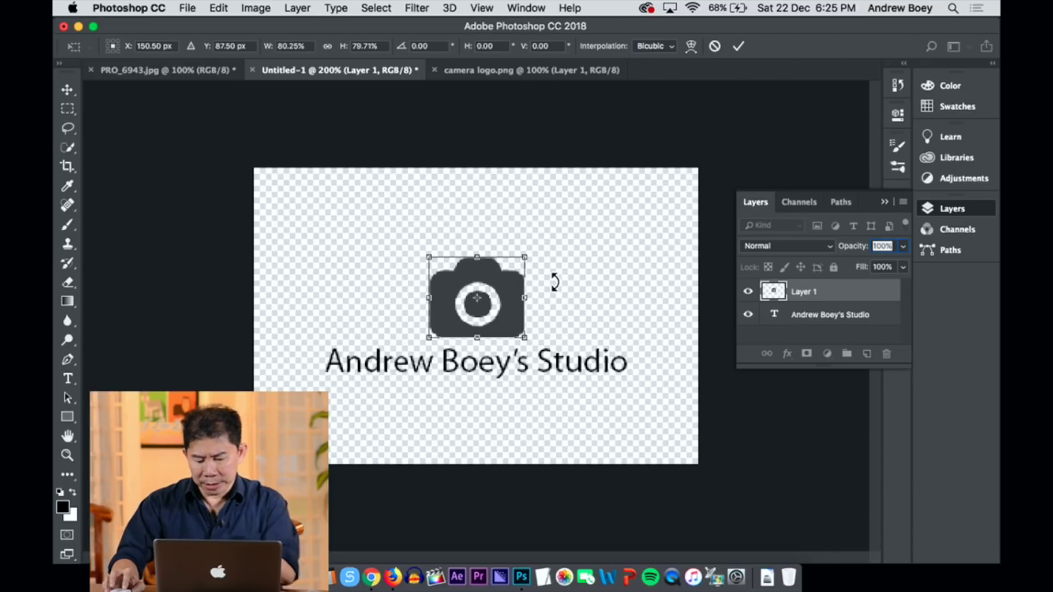
key("Return")
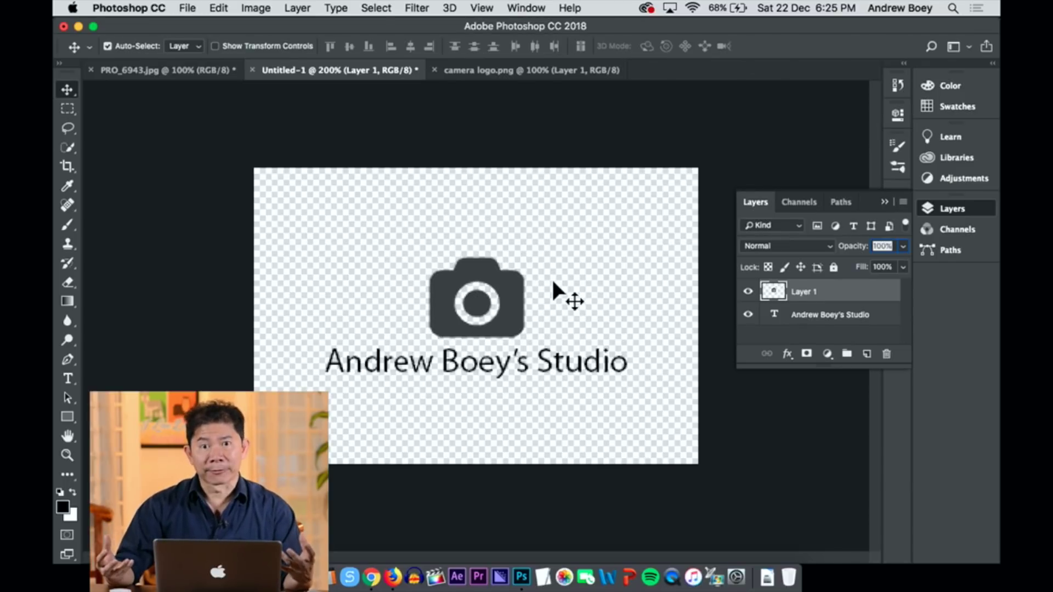
- Crop the watermark document closely around the camera logo and studio name
key("m")
key("super+minus")
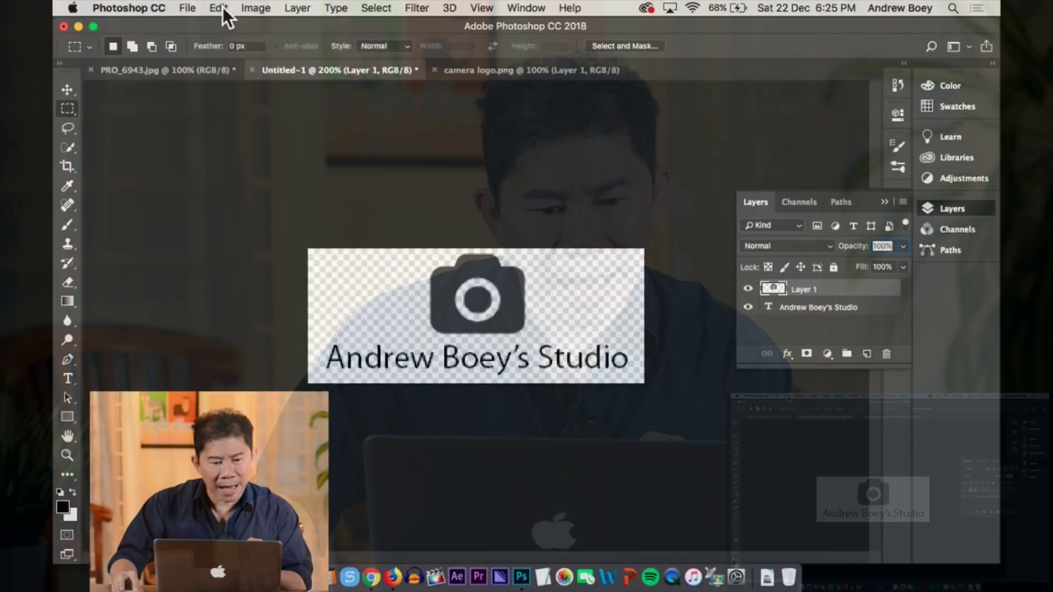
left_click(785, 395)
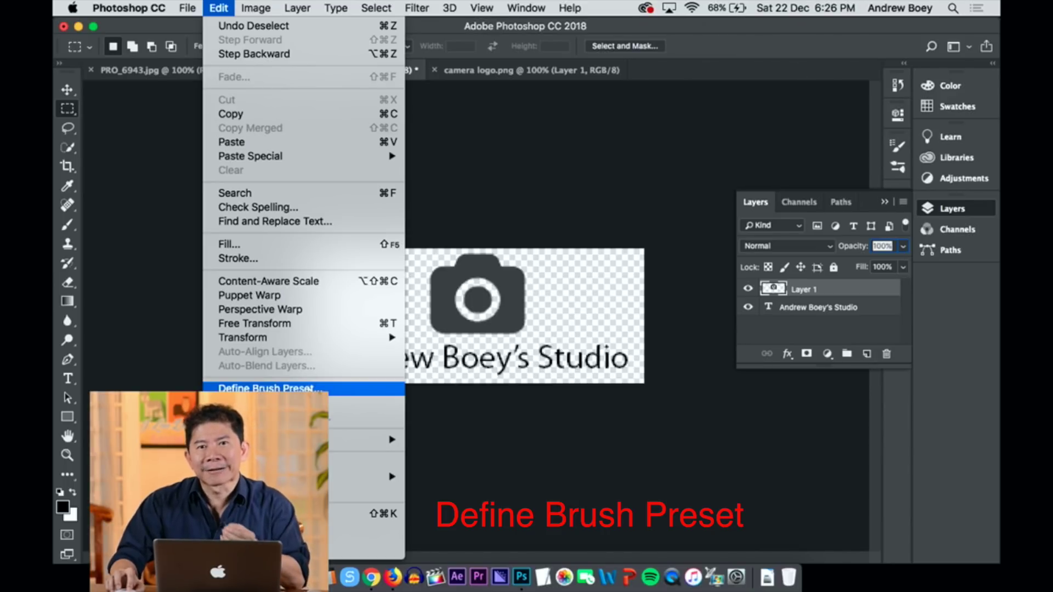
- Define the artwork as a brush preset named with the owner's first name followed by "'s Watermark"
left_click(308, 389)
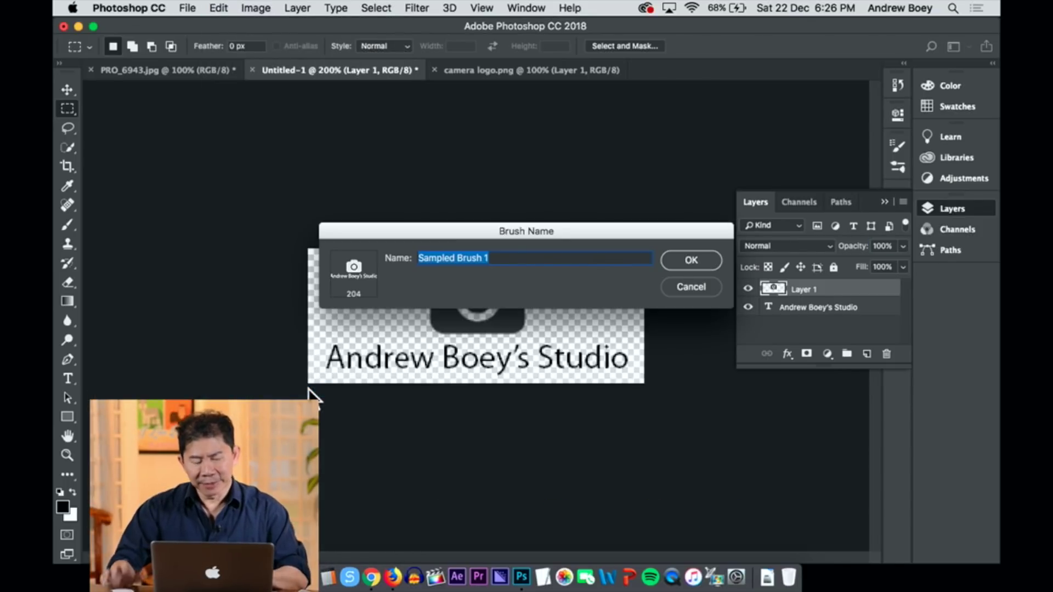
type("Andrew")
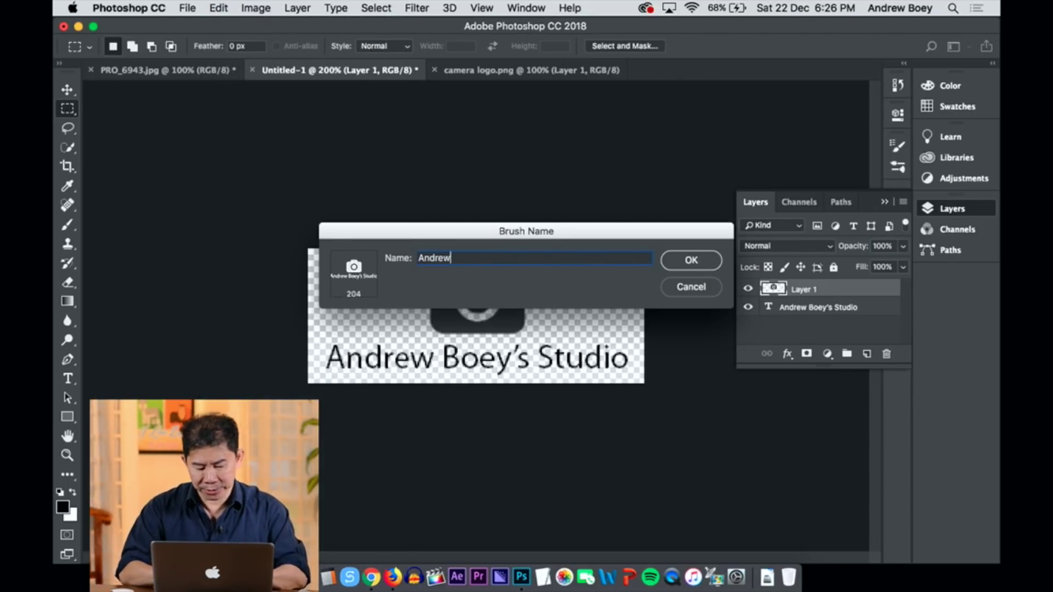
type("'s Watermark")
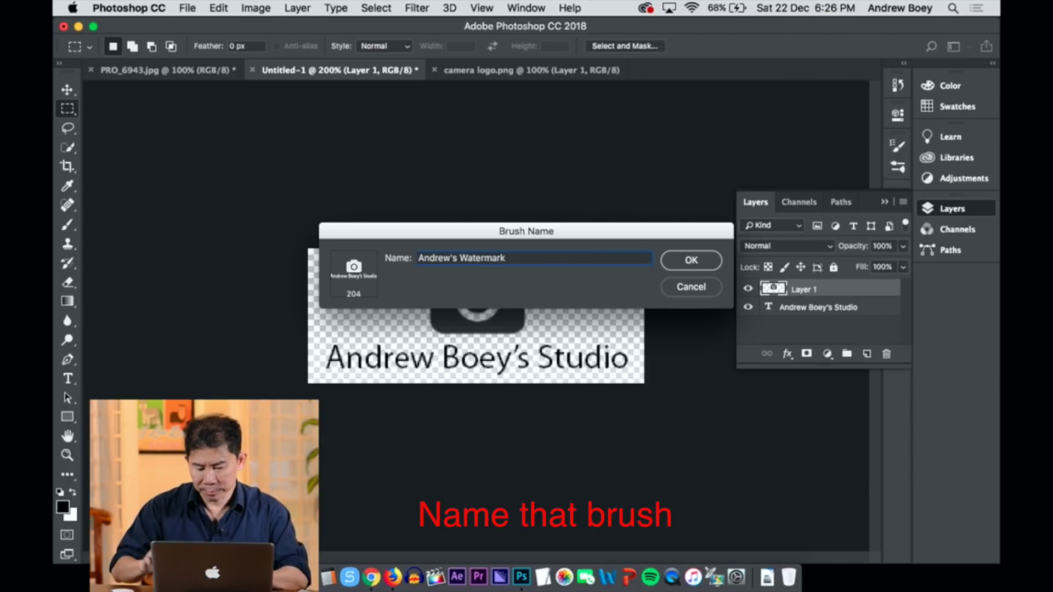
key("Return")
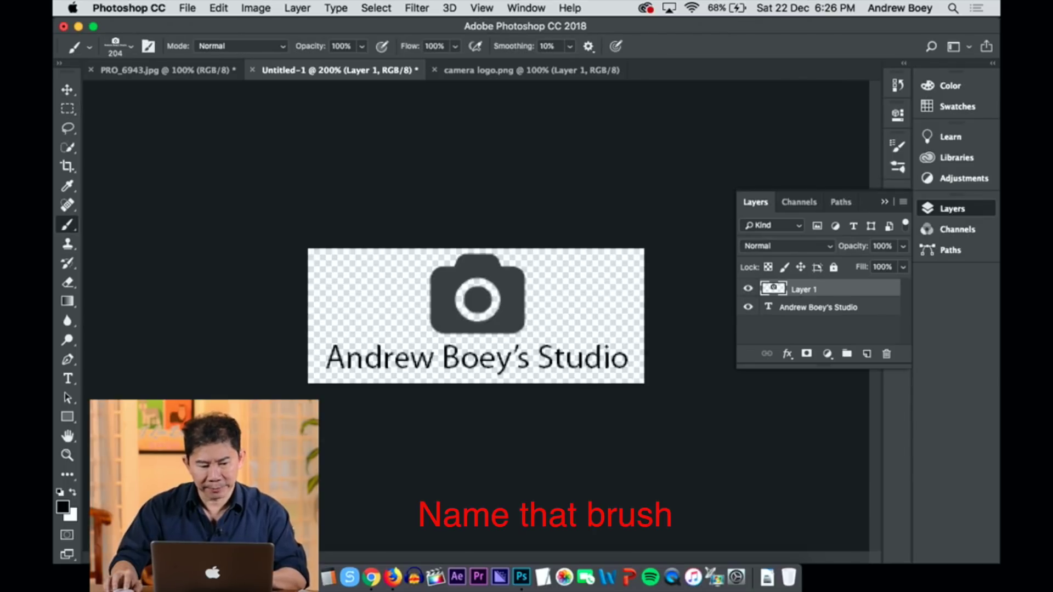
- Add a new empty layer above the Background of PRO_6943.jpg and activate the Brush tool
left_click(67, 109)
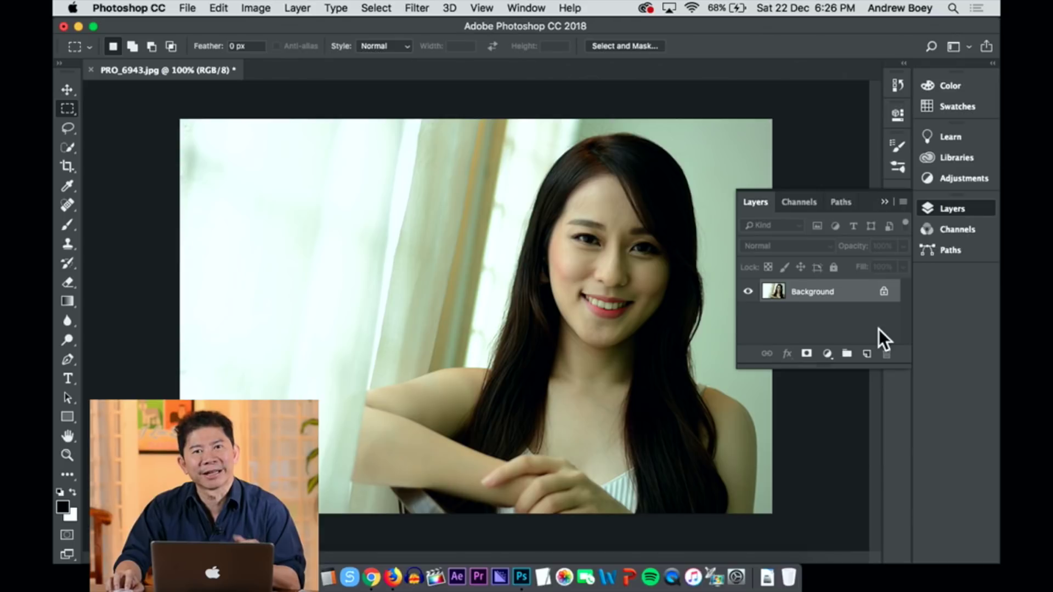
left_click(866, 355)
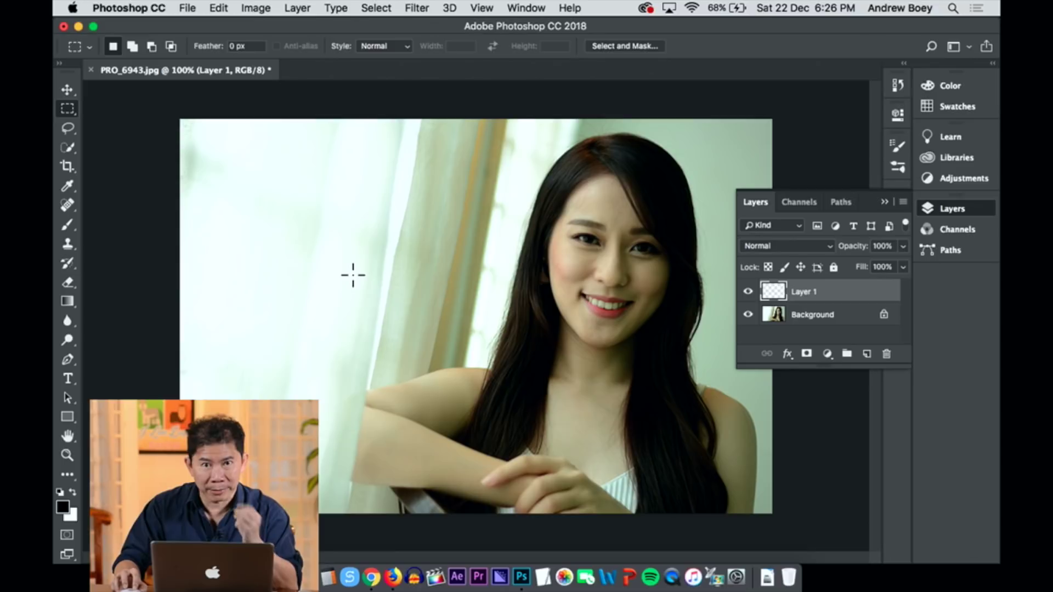
left_click(69, 227)
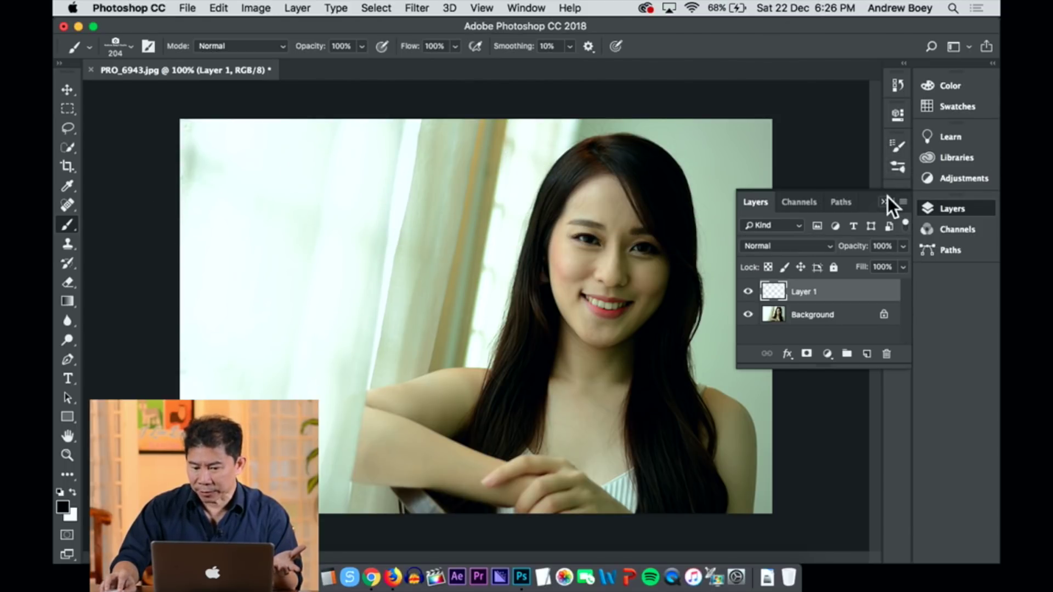
left_click(860, 200)
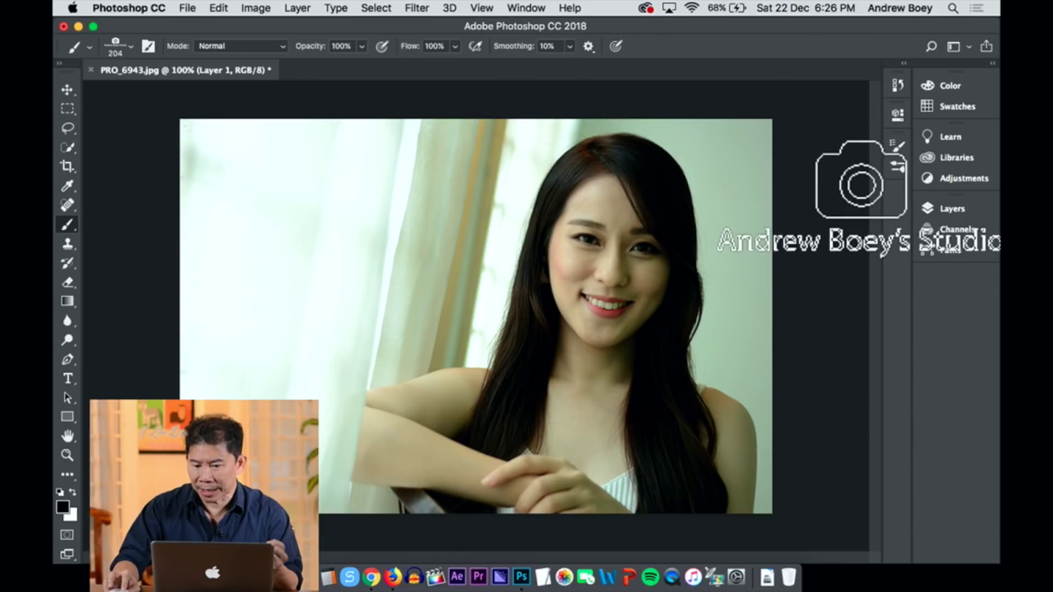
- Choose the 123 px hard round brush tip and adjust its size down and up, ending at 80 px
left_click(897, 148)
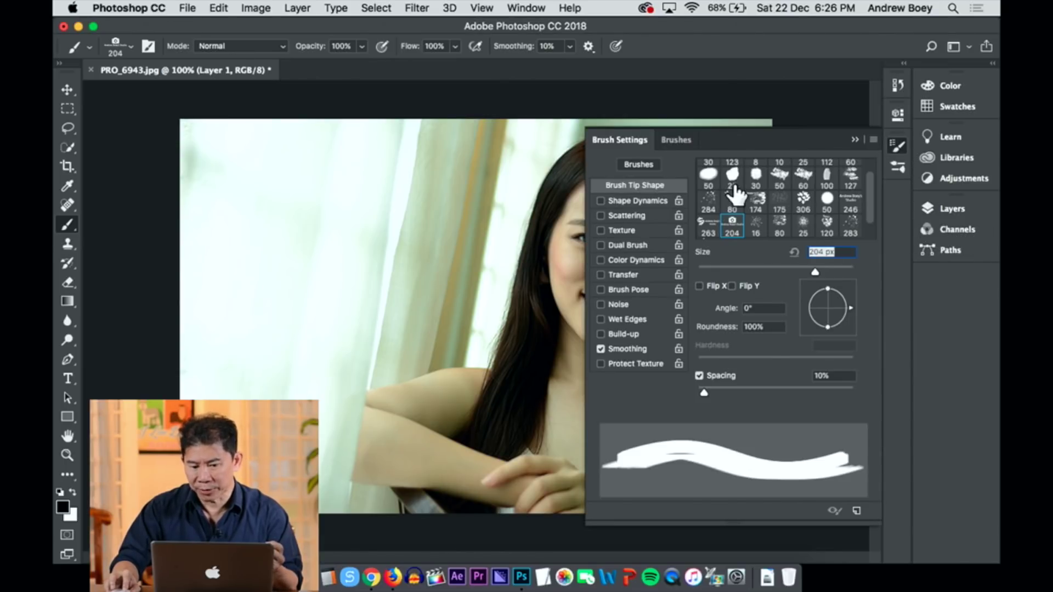
scroll(756, 194, "up", 1)
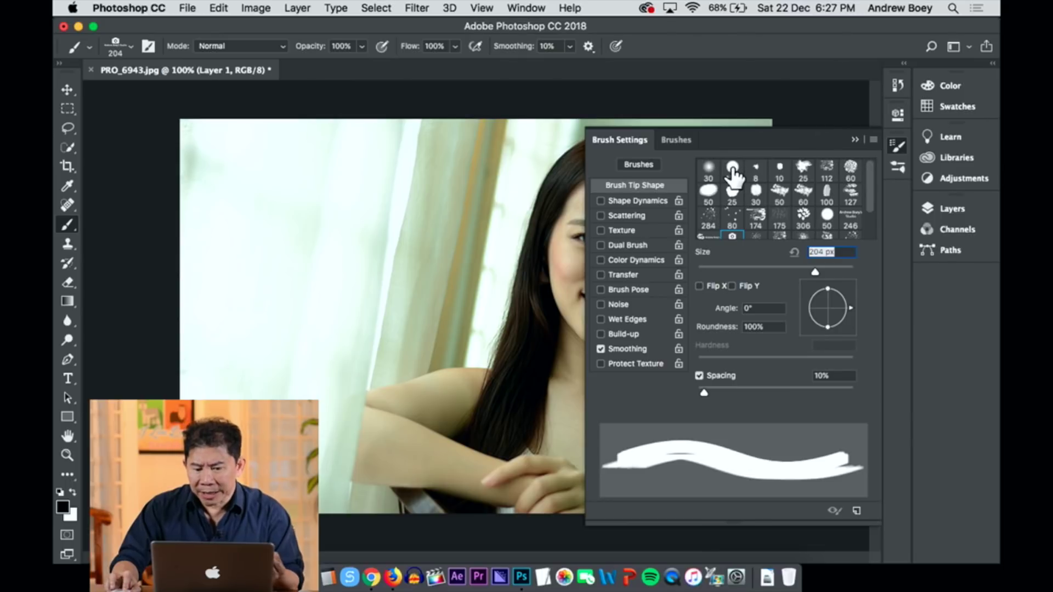
left_click(732, 167)
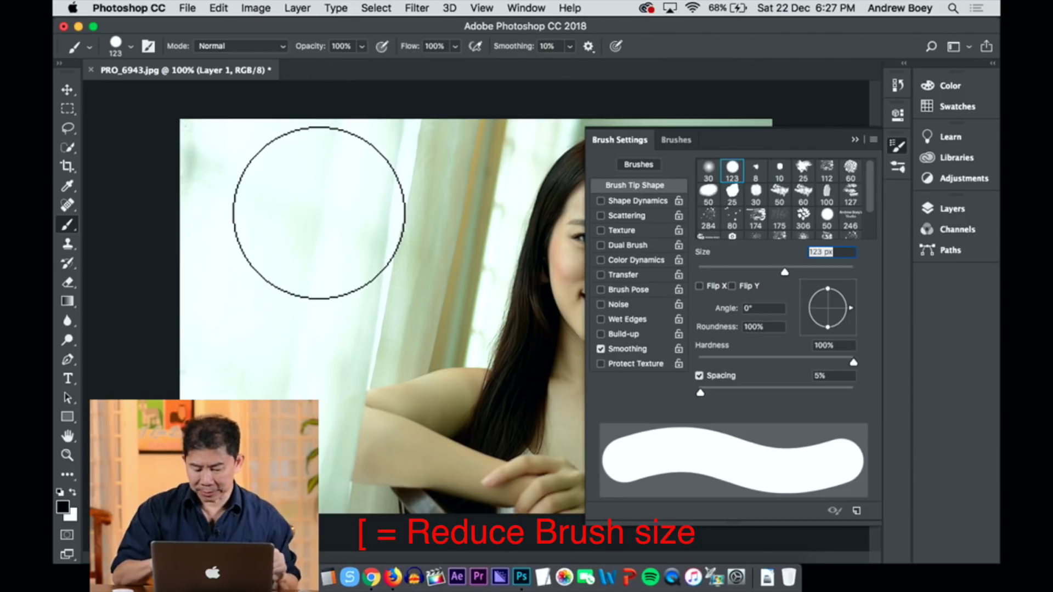
key("bracketleft")
key("bracketleft")
key("bracketleft")
key("bracketleft")
key("bracketleft")
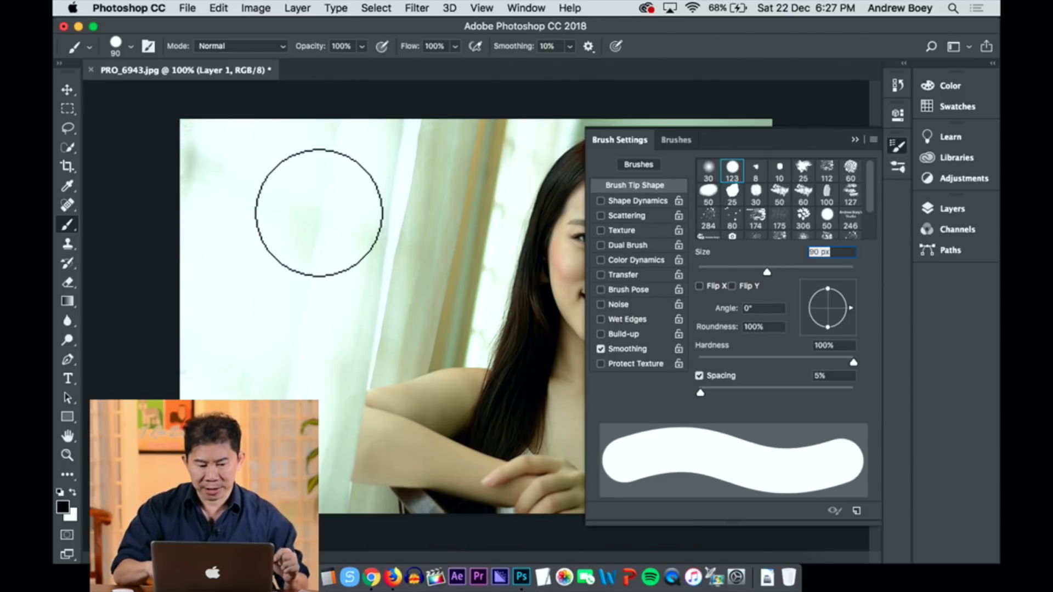
key("bracketright")
key("bracketright")
key("bracketright")
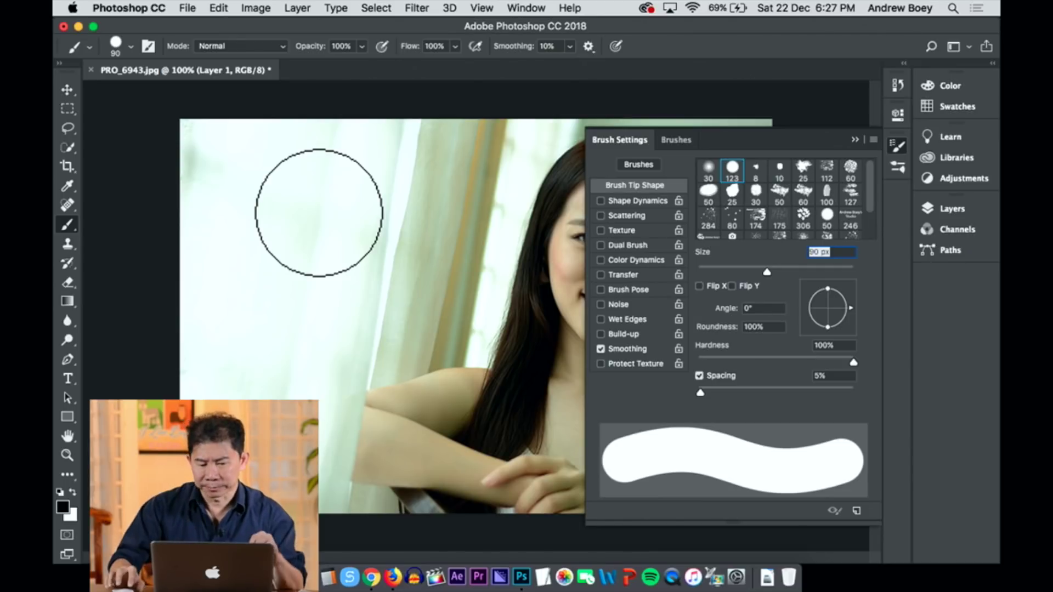
- Choose the newly created 204 px watermark brush tip with the camera logo and close the brush settings
scroll(794, 215, "down", 2)
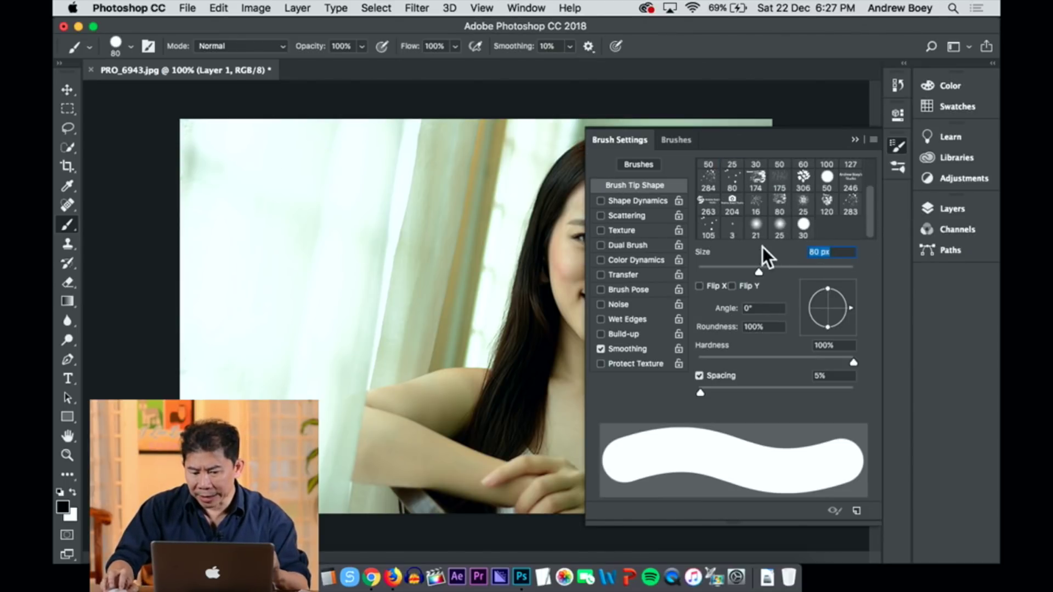
left_click(732, 205)
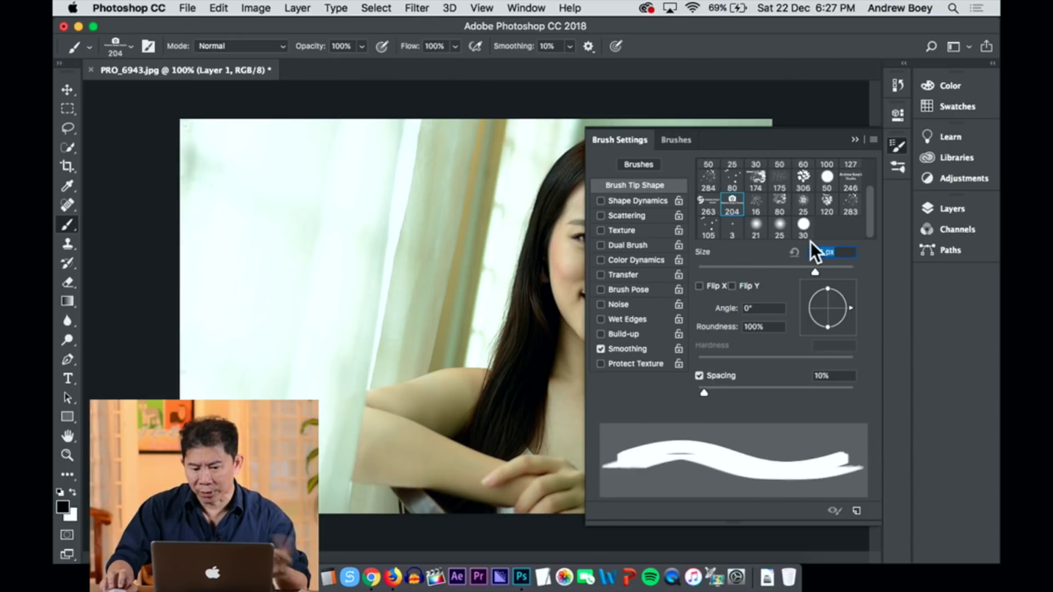
left_click(898, 145)
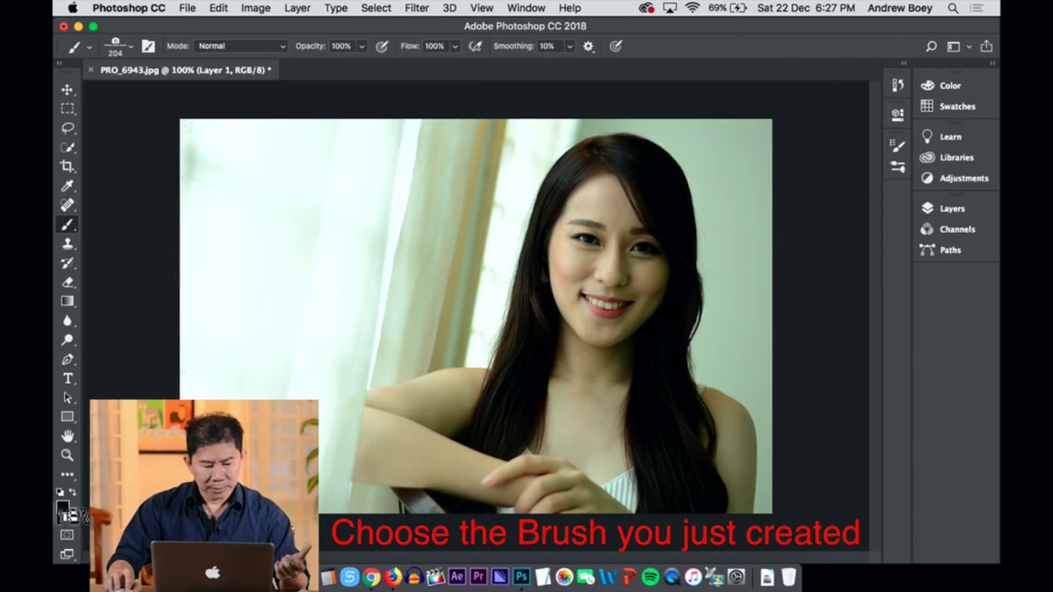
- Set the foreground color to bright red, fb0303
left_click(62, 506)
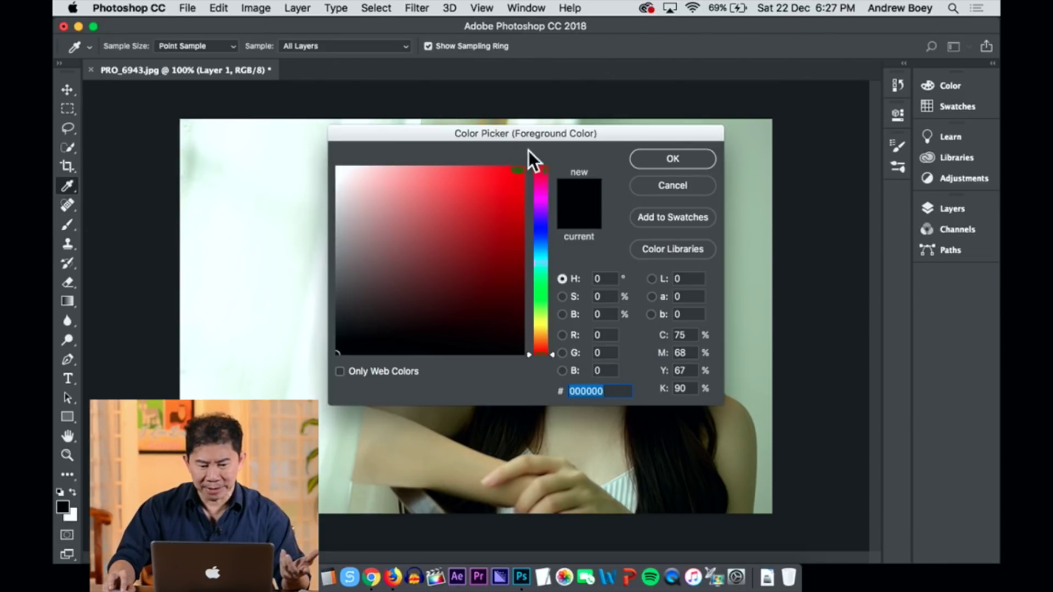
left_click(522, 167)
left_click(708, 159)
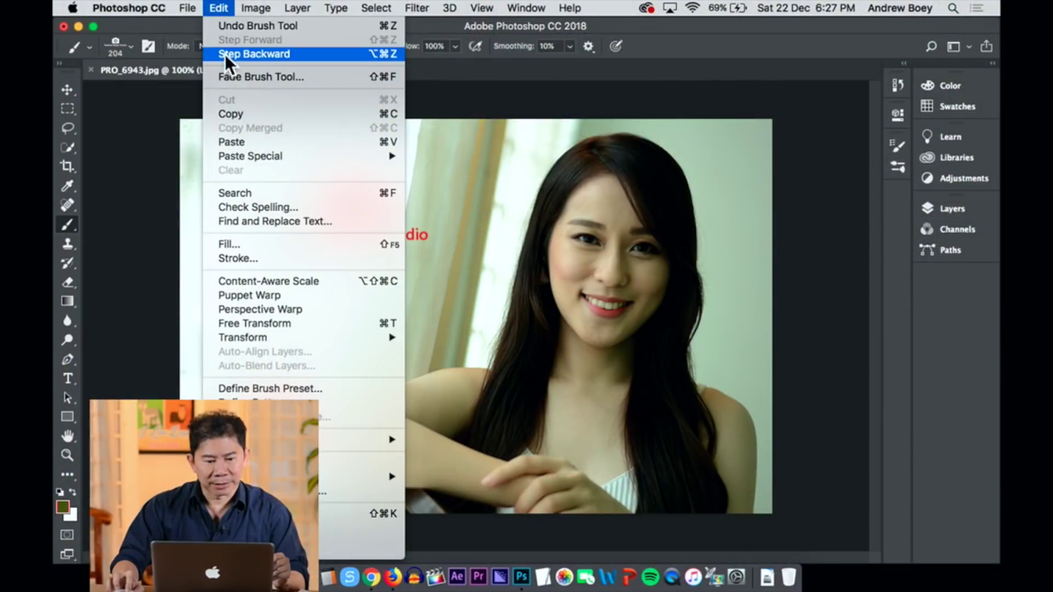
- Undo the red watermark stamping on the photo, stepping back twice
left_click(225, 55)
left_click(226, 7)
left_click(232, 51)
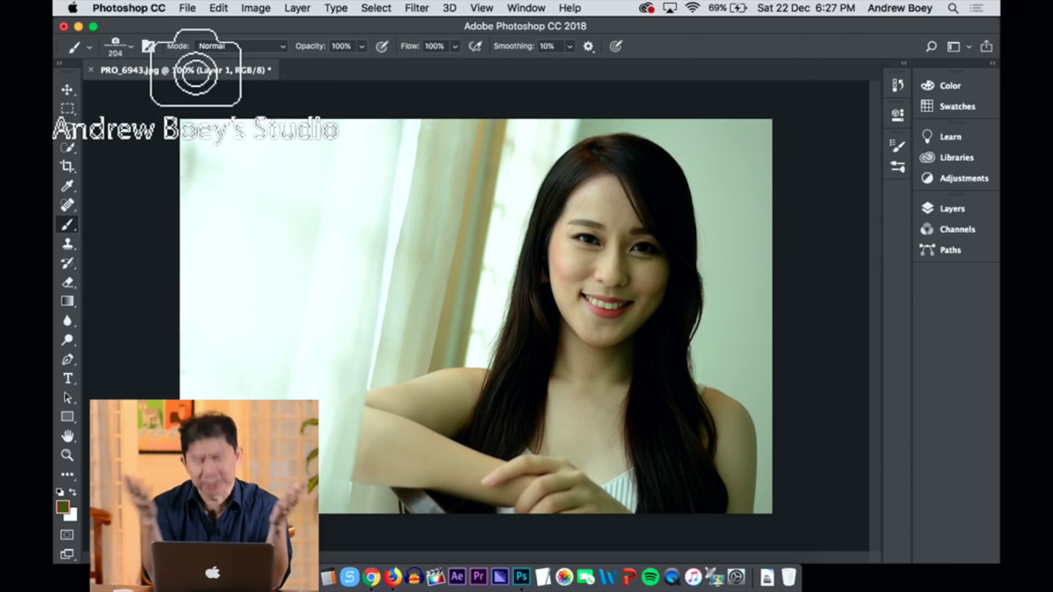
- Enlarge the watermark brush to 600 px
key("bracketright")
key("bracketright")
key("bracketright")
key("bracketright")
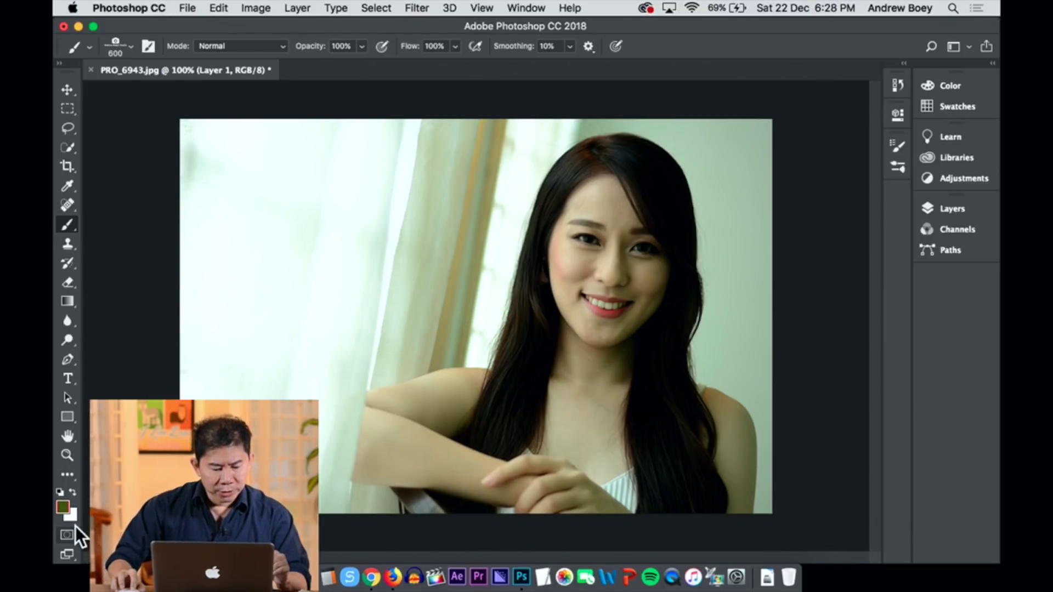
- Set the foreground color to medium gray, 7d7c7c, and return to the Brush tool
left_click(64, 505)
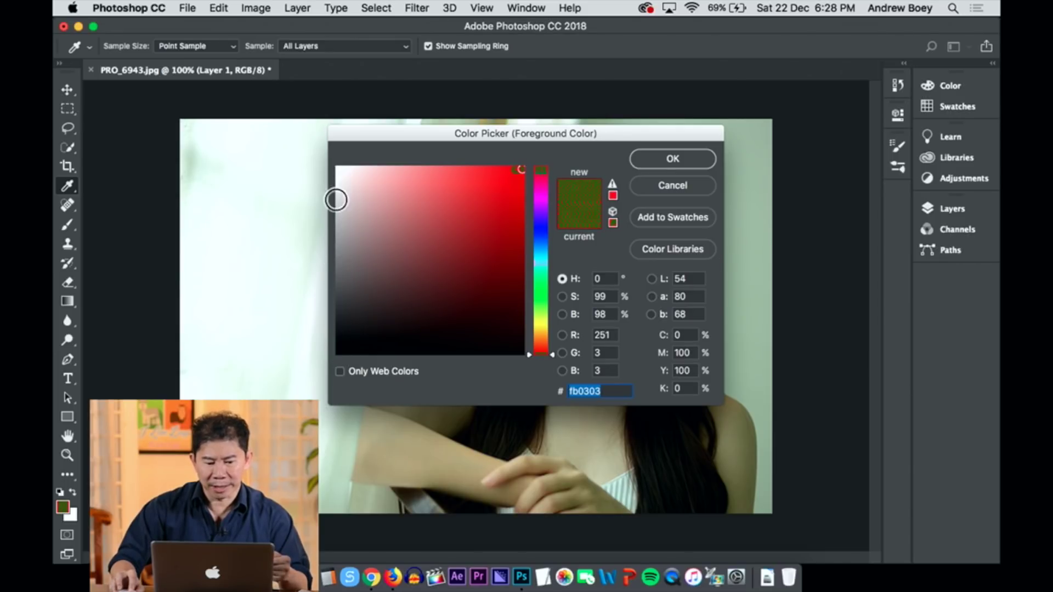
left_click(338, 261)
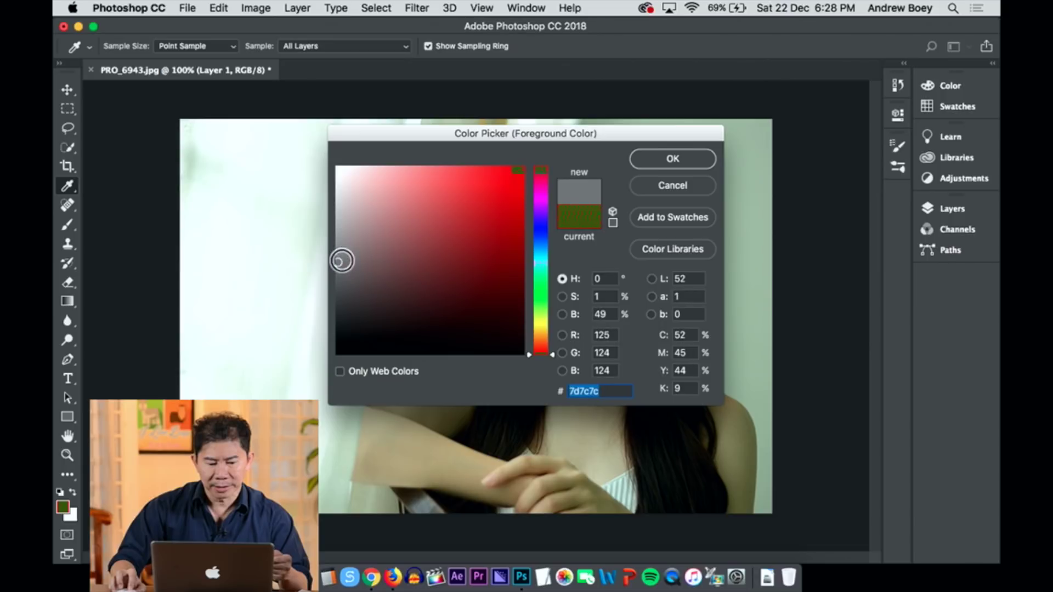
left_click(655, 157)
key("b")
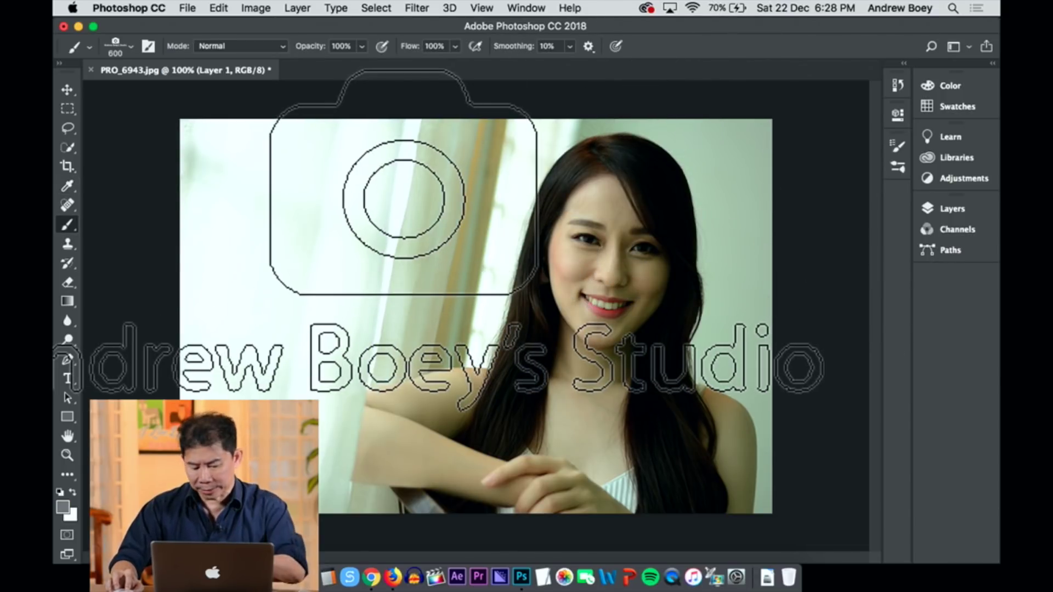
- Reduce the watermark brush to 175 px
key("bracketleft")
key("bracketleft")
key("bracketleft")
key("bracketleft")
key("bracketleft")
key("bracketleft")
- Stamp the gray watermark on the curtain, beside the woman's elbow, over her lower hair, at the top of her head and over her face
left_click(316, 273)
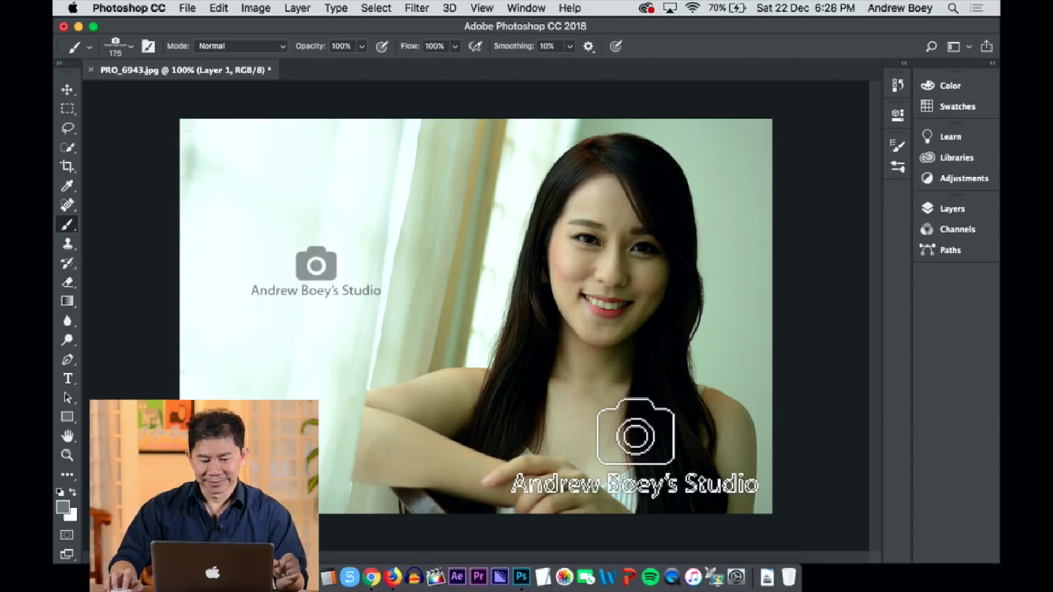
left_click(665, 446)
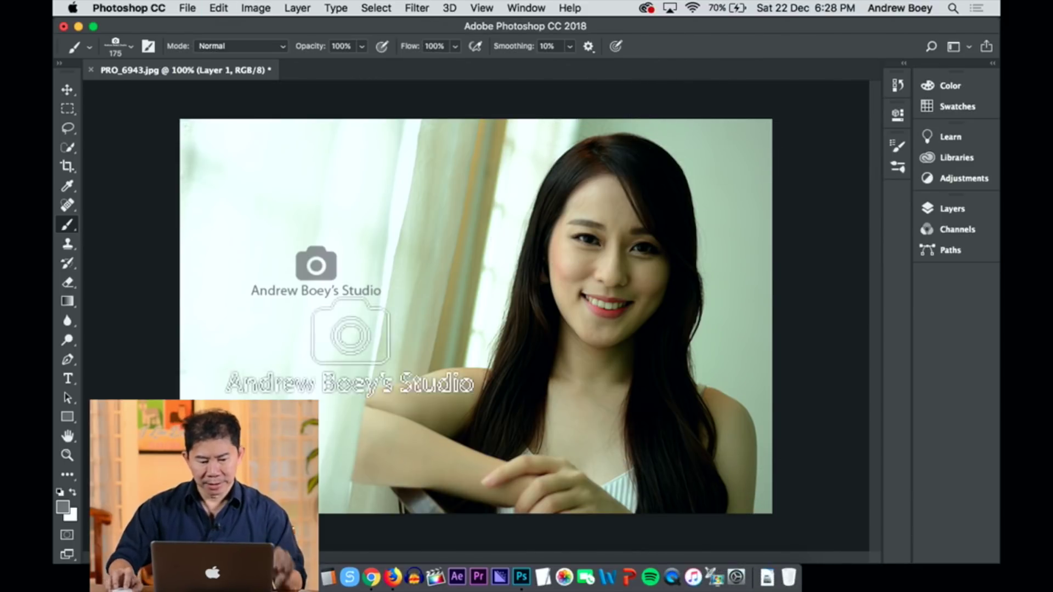
left_click(322, 430)
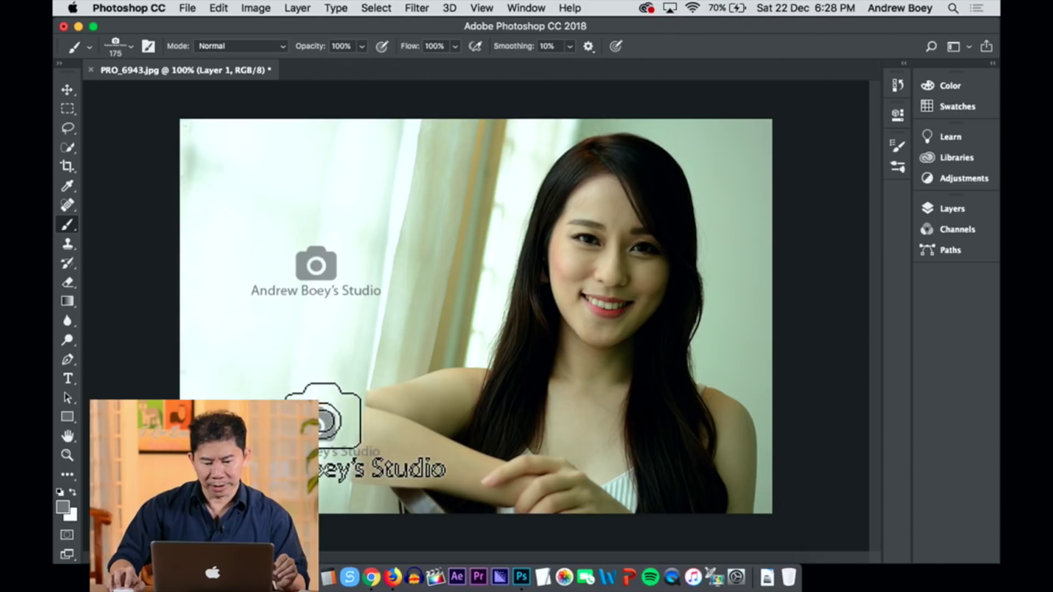
left_click(665, 442)
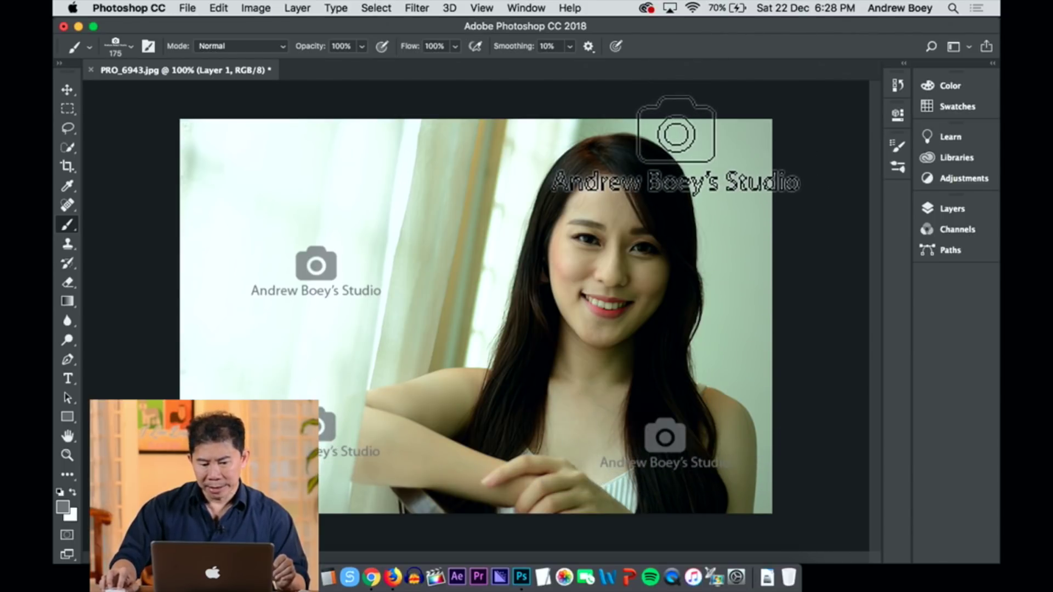
left_click(676, 145)
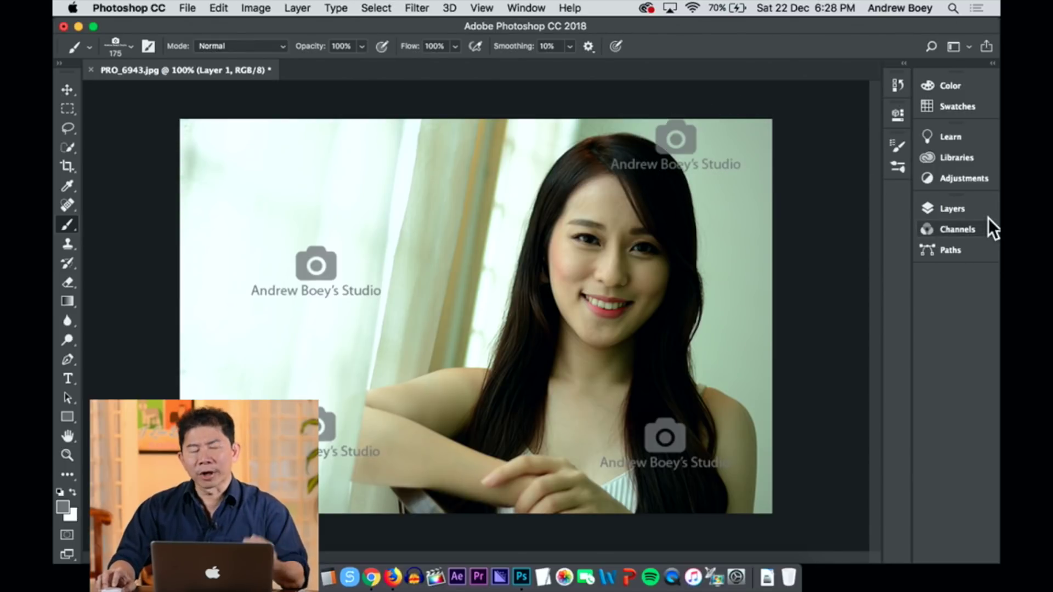
left_click(596, 241)
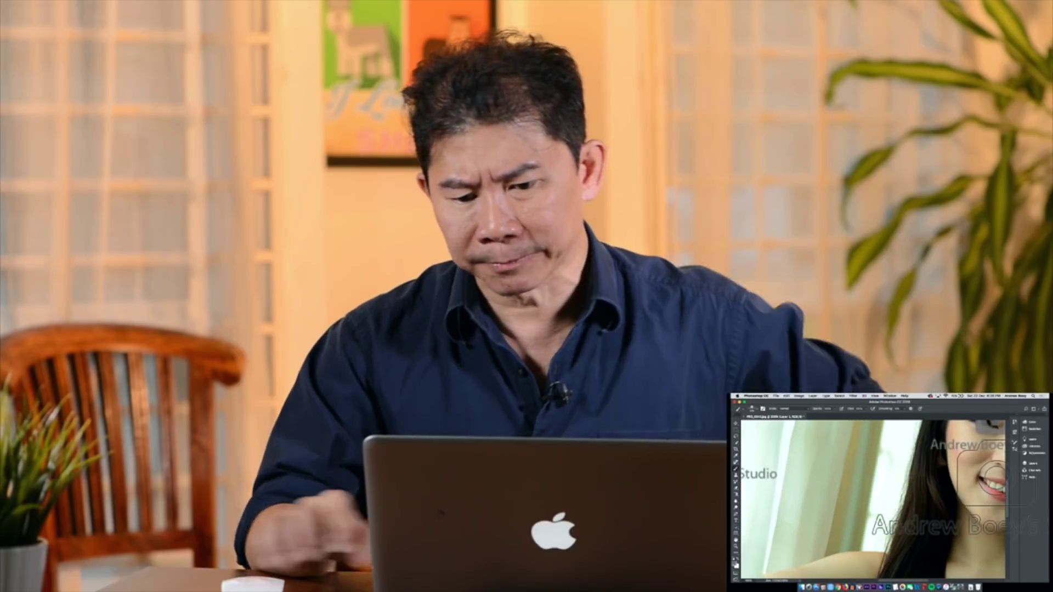
scroll(872, 499, "right", 5)
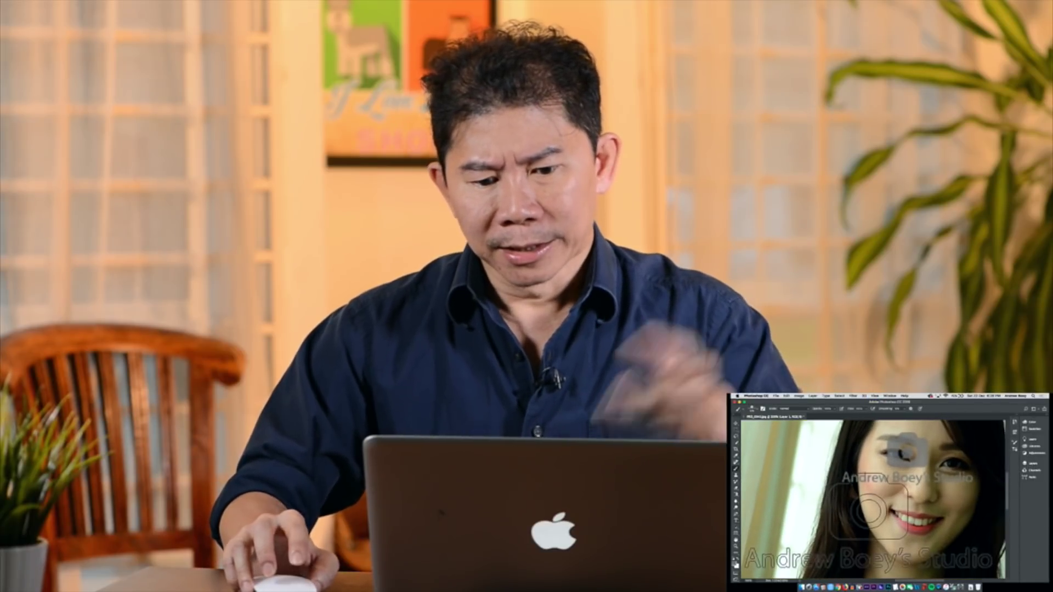